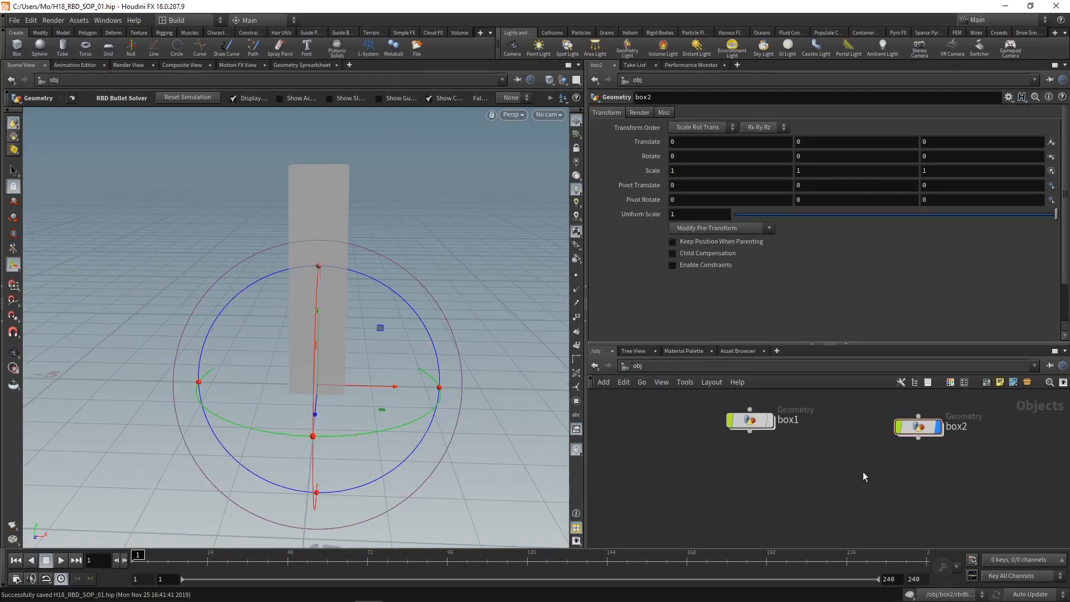
# Hide the box2 object, create a new Sphere geometry object and go inside its network
pyautogui.click(937, 427)
pyautogui.press('Tab')
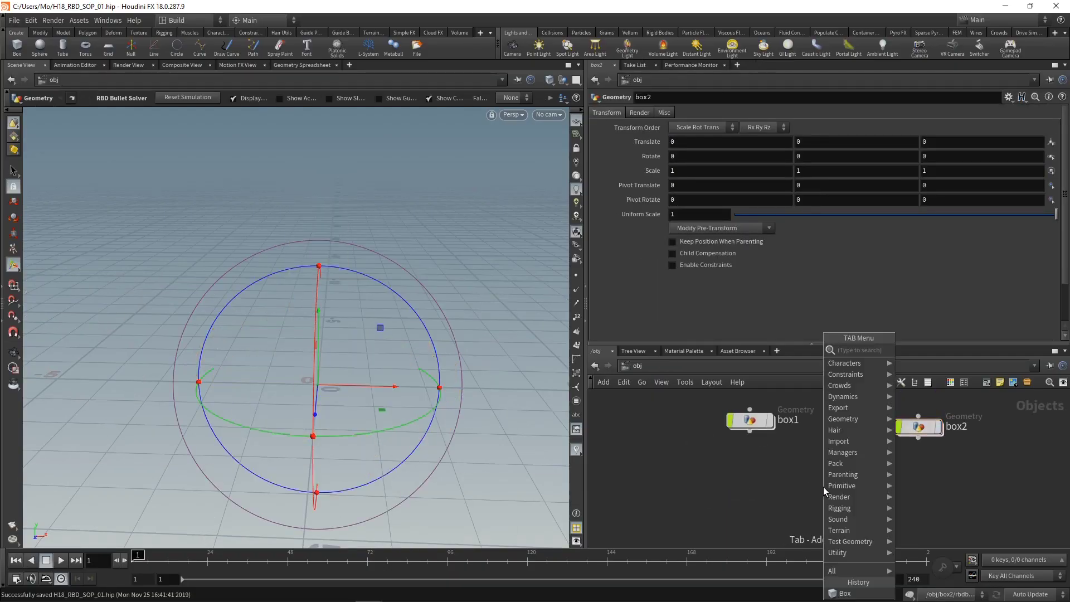
pyautogui.write('sphere')
pyautogui.press('Return')
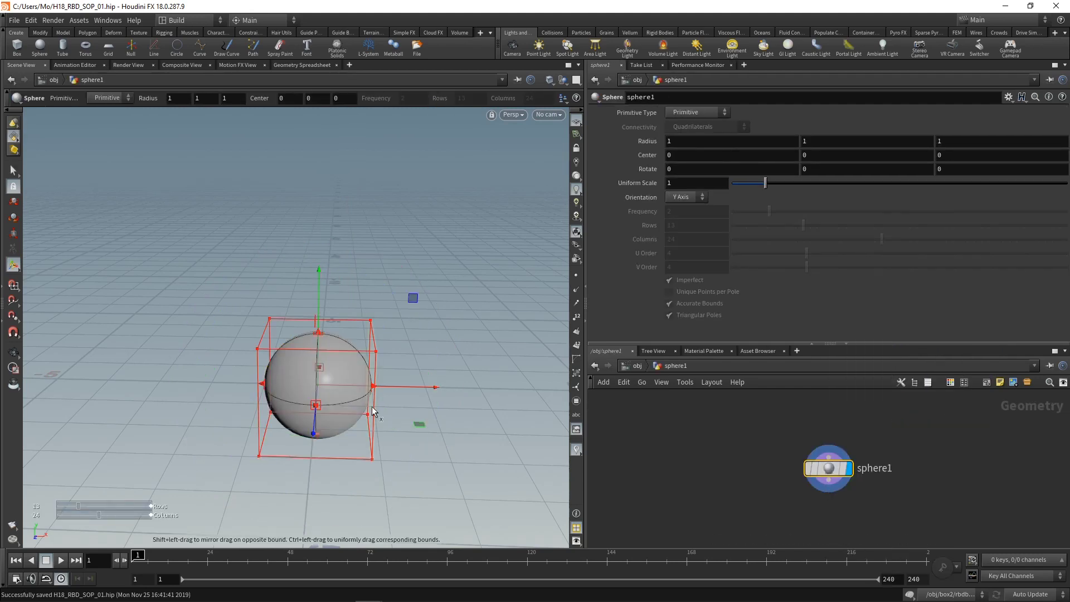
# Set the sphere's uniform scale to 0.2
pyautogui.click(698, 181)
pyautogui.scroll(-7, 698, 182)
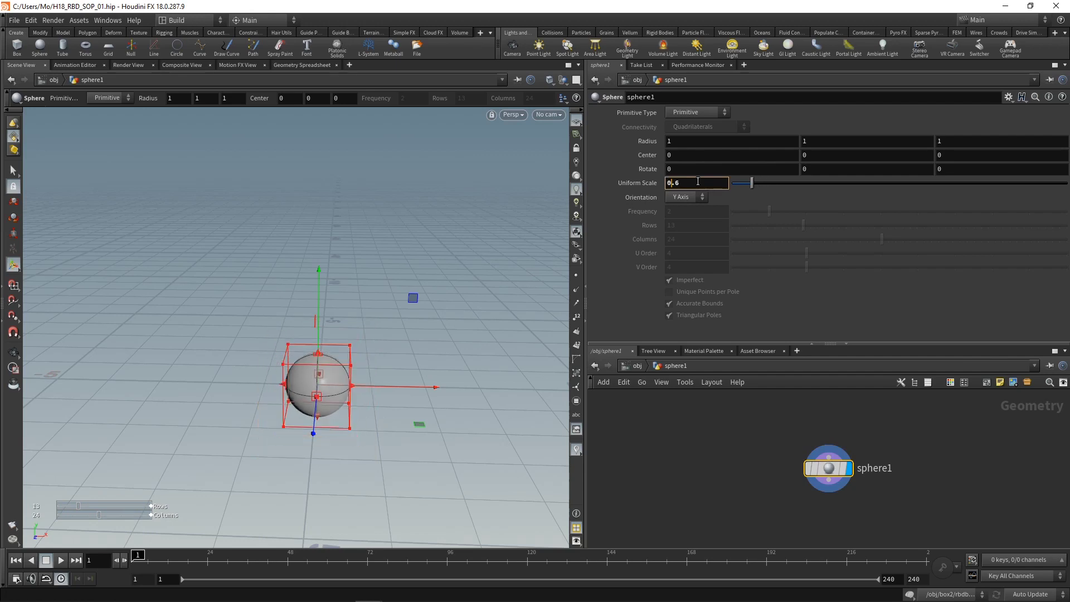
pyautogui.scroll(-1, 697, 182)
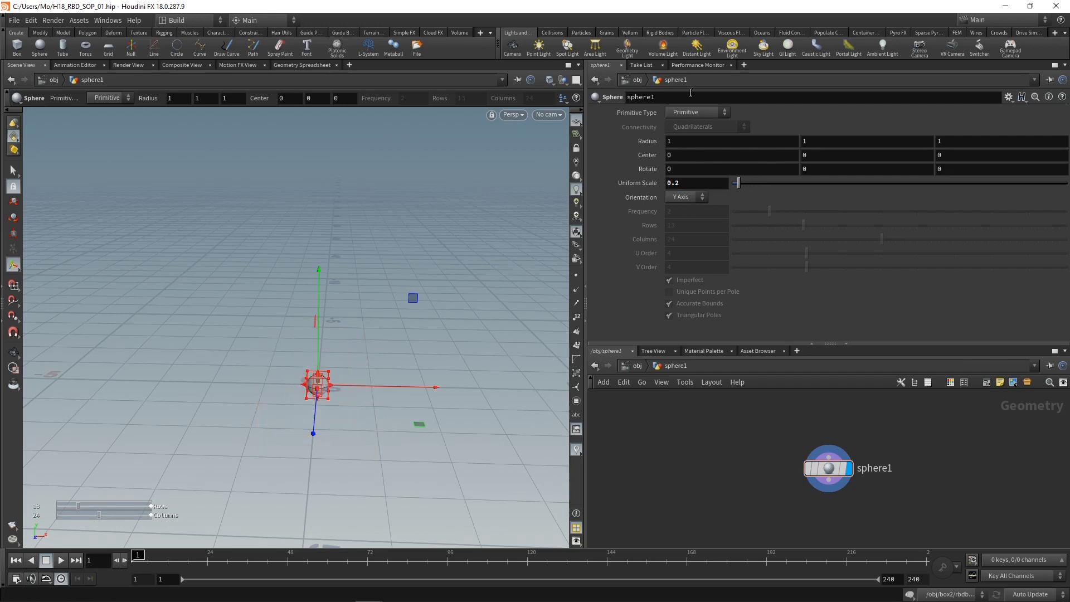
# Change the sphere's primitive type to Polygon and set its frequency to 8
pyautogui.click(697, 112)
pyautogui.click(691, 126)
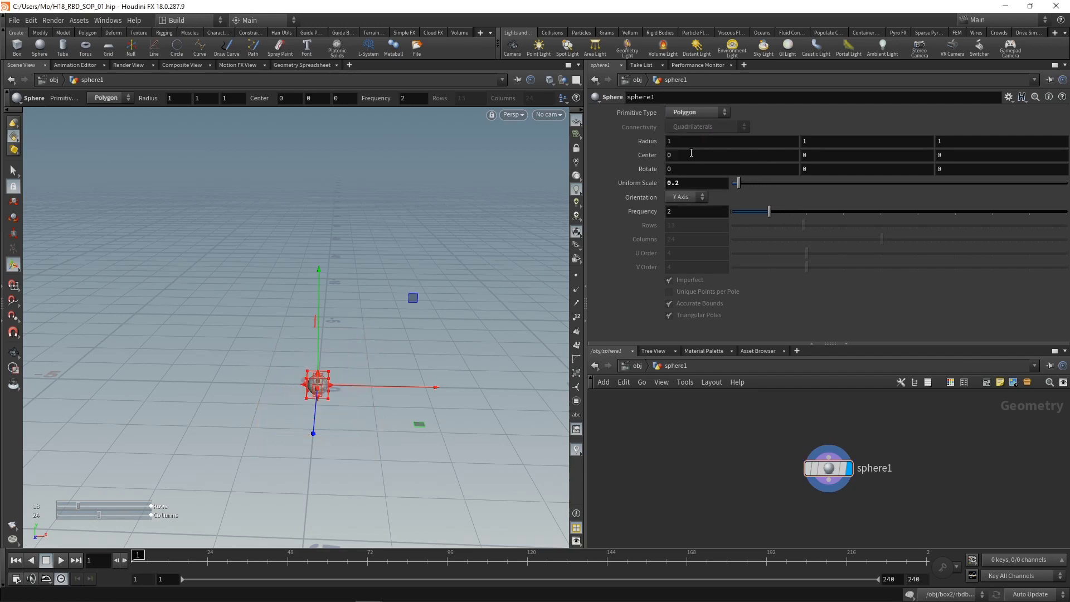
pyautogui.click(678, 214)
pyautogui.write('8')
pyautogui.press('Return')
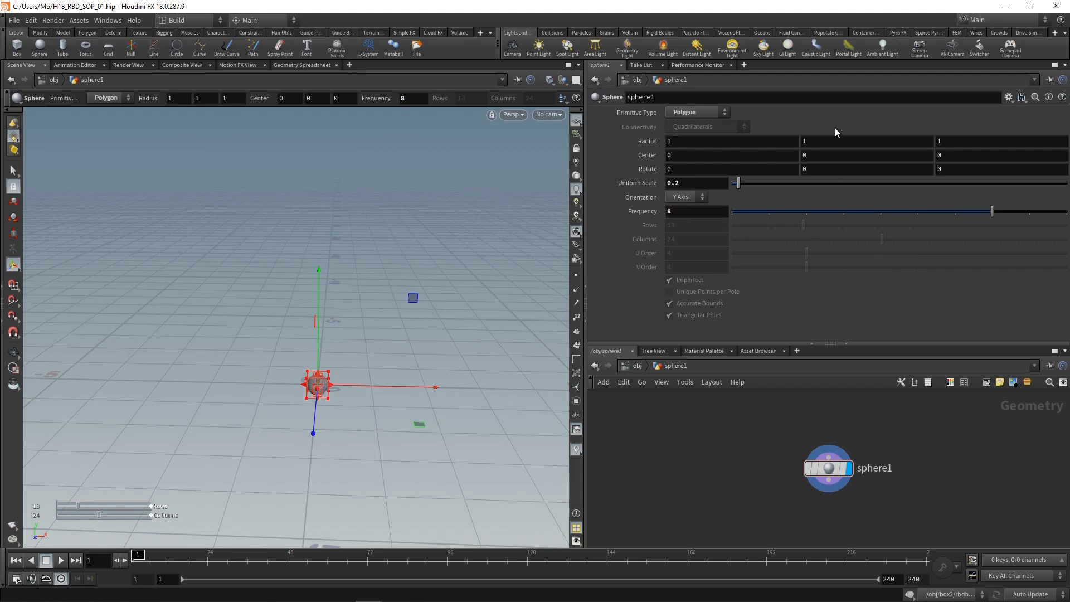
# Raise the sphere by setting its center Y to 0.2
pyautogui.click(814, 158)
pyautogui.scroll(2, 814, 158)
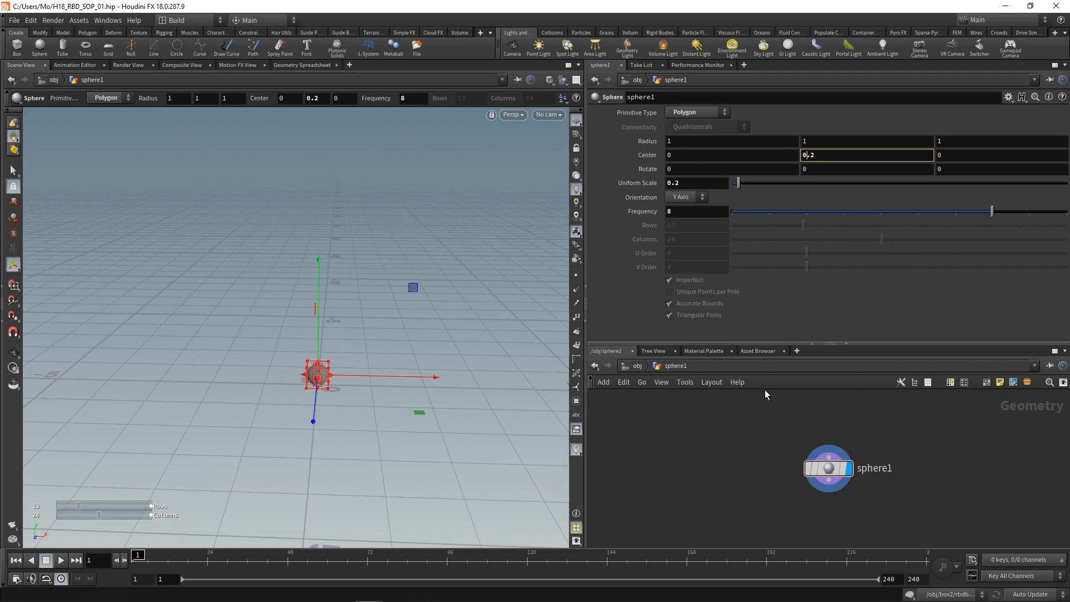
pyautogui.keyDown('alt'); pyautogui.moveTo(424, 409); pyautogui.dragTo(352, 405, button='right'); pyautogui.keyUp('alt')
pyautogui.keyDown('alt'); pyautogui.moveTo(352, 405); pyautogui.dragTo(379, 446); pyautogui.keyUp('alt')
# Add an RBD Configure node fed by sphere1, leaving a gap between the two nodes
pyautogui.moveTo(733, 501); pyautogui.dragTo(700, 479, button='middle')
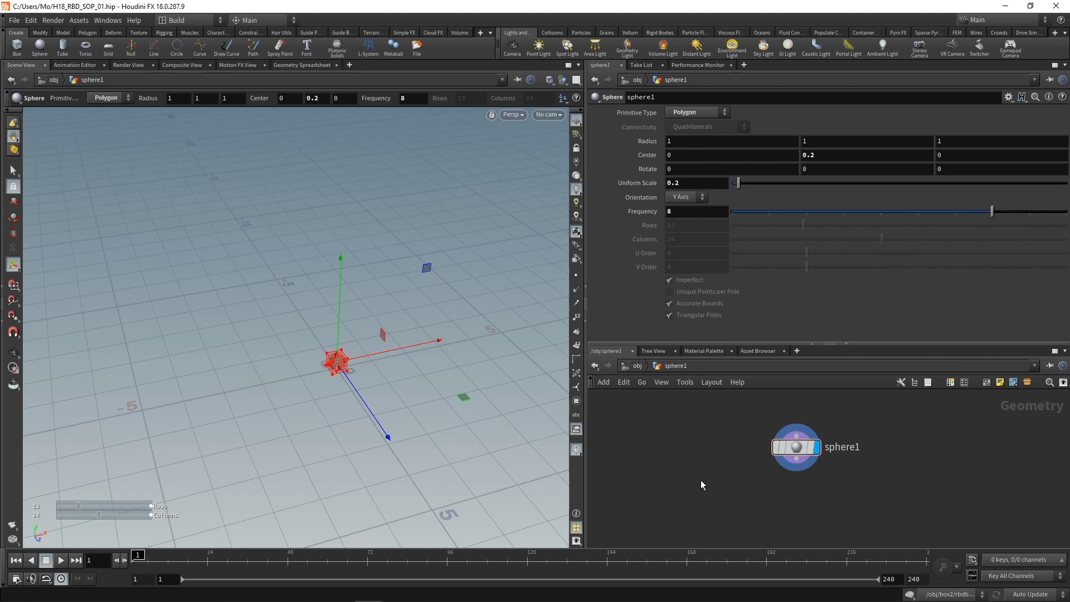
pyautogui.press('Tab')
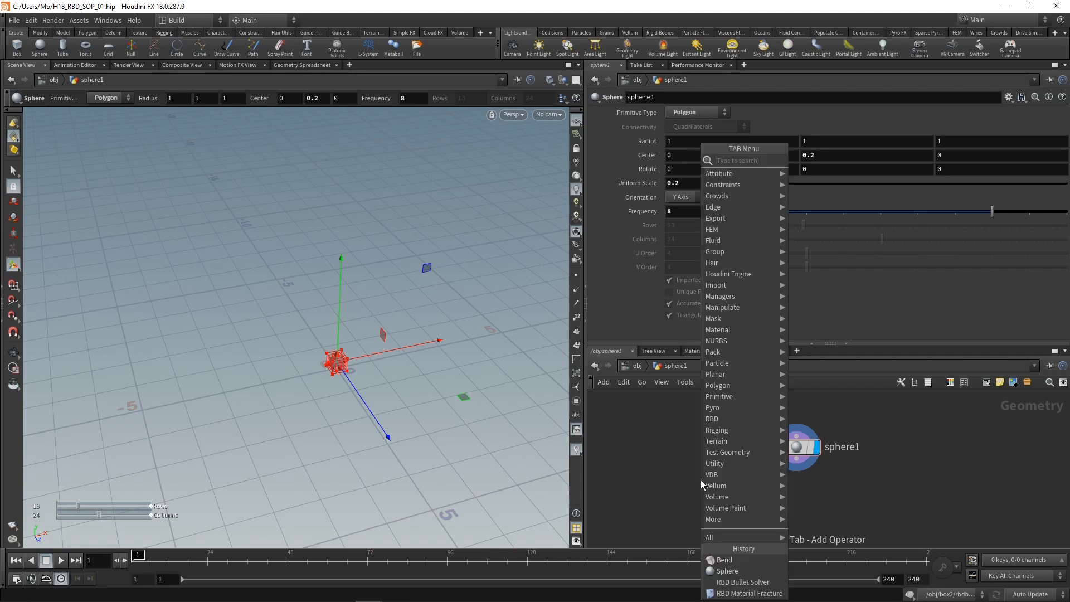
pyautogui.write('rbdcon')
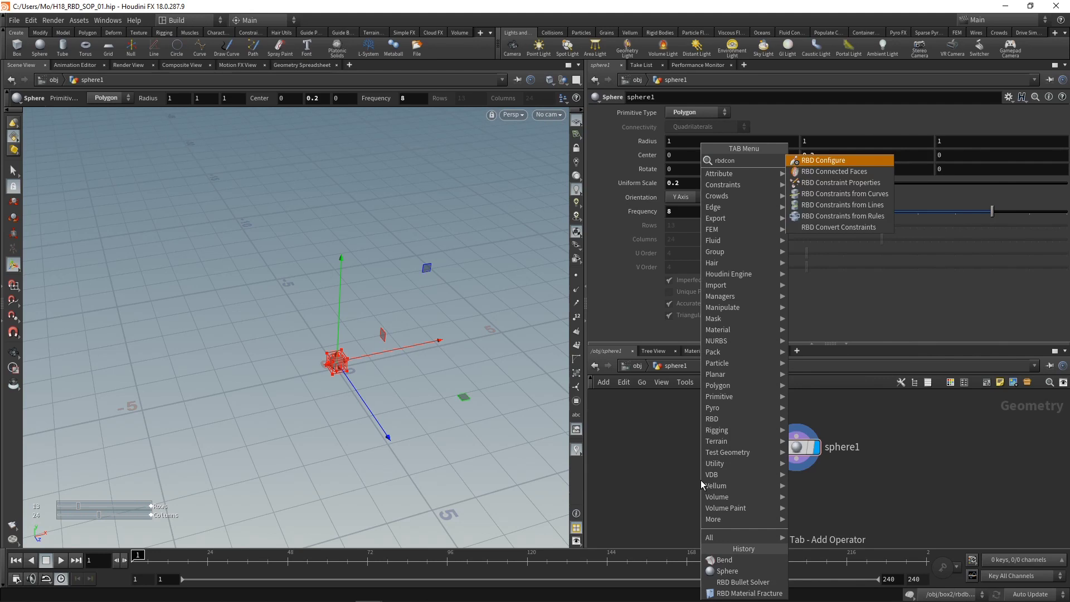
pyautogui.hotkey('shift', 'Return')
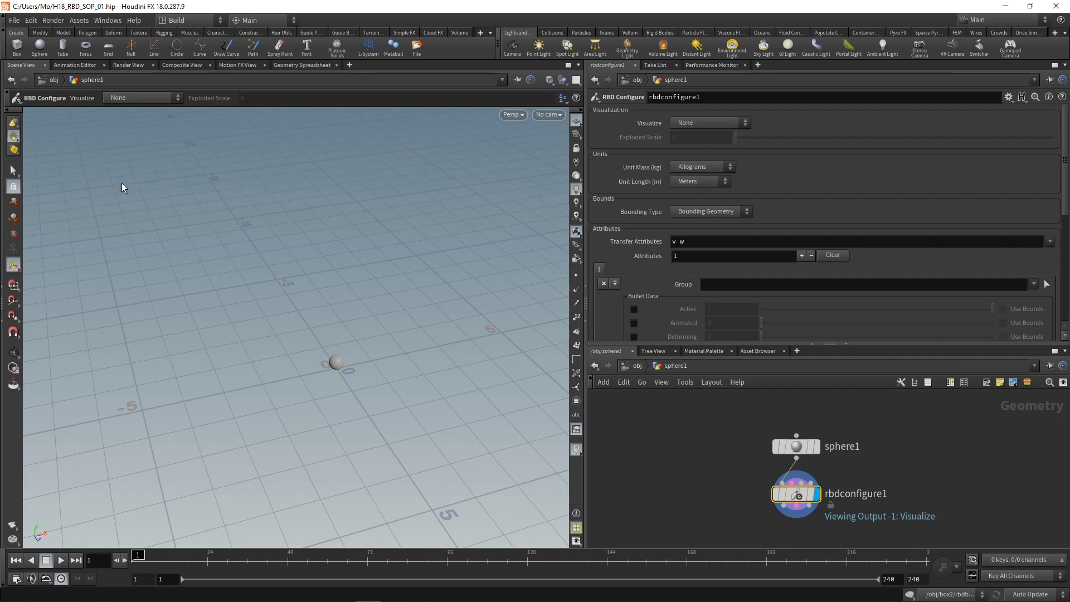
pyautogui.moveTo(795, 494); pyautogui.dragTo(790, 513)
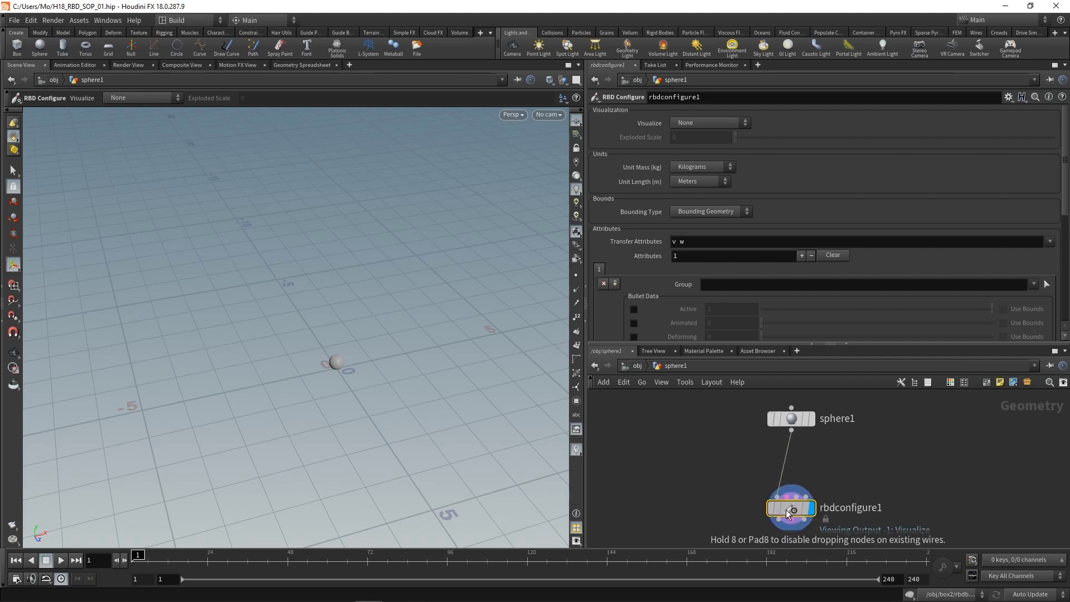
# Add an Attribute Randomize node beside the chain and set its attribute name to v
pyautogui.press('Tab')
pyautogui.write('attrra')
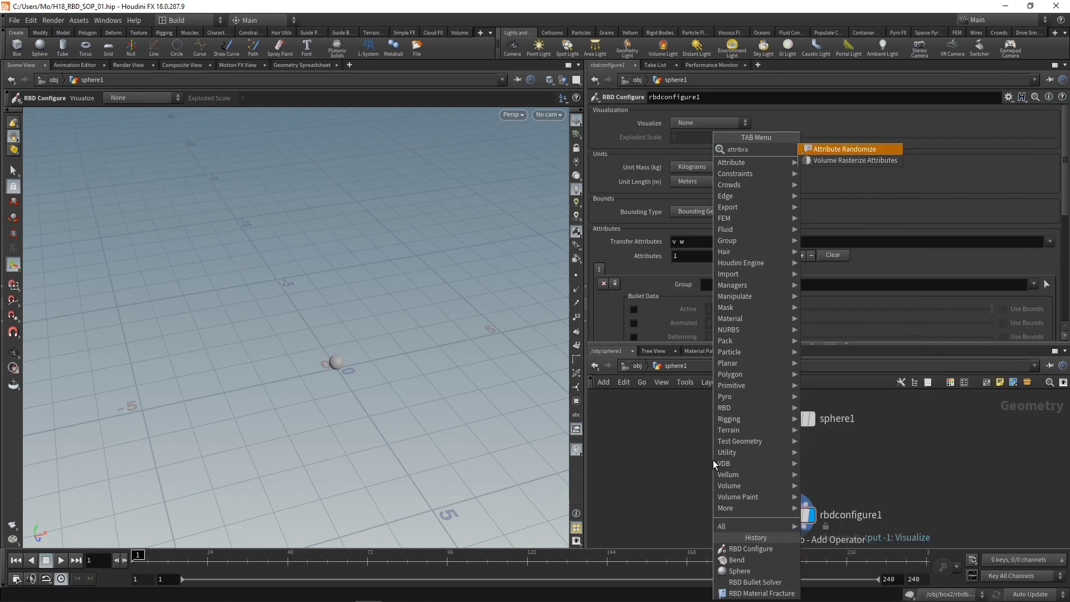
pyautogui.press('Return')
pyautogui.click(713, 459)
pyautogui.doubleClick(671, 156)
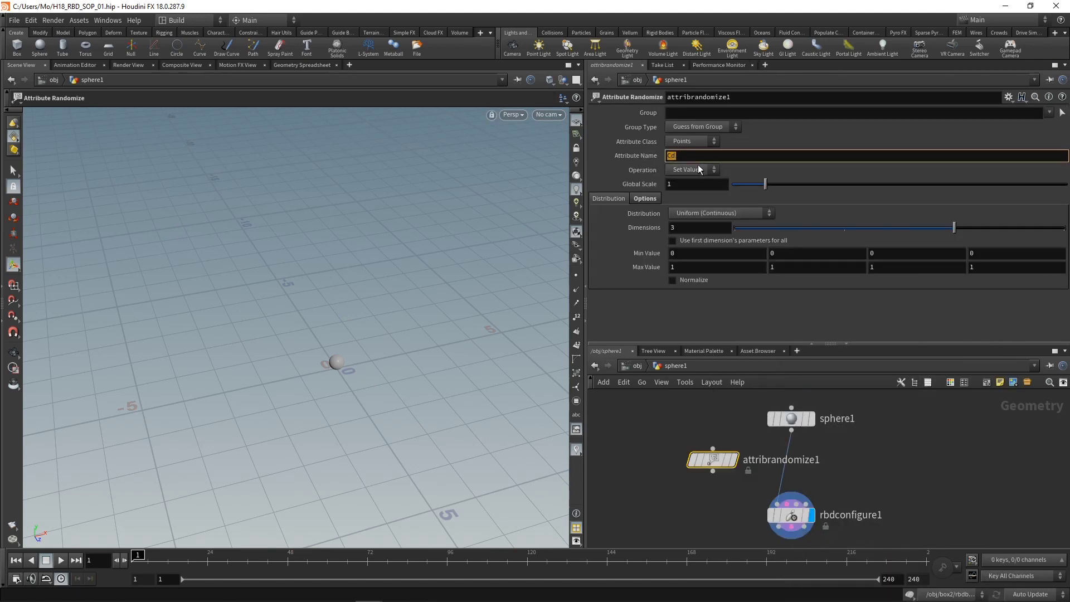
pyautogui.write('v')
pyautogui.press('Return')
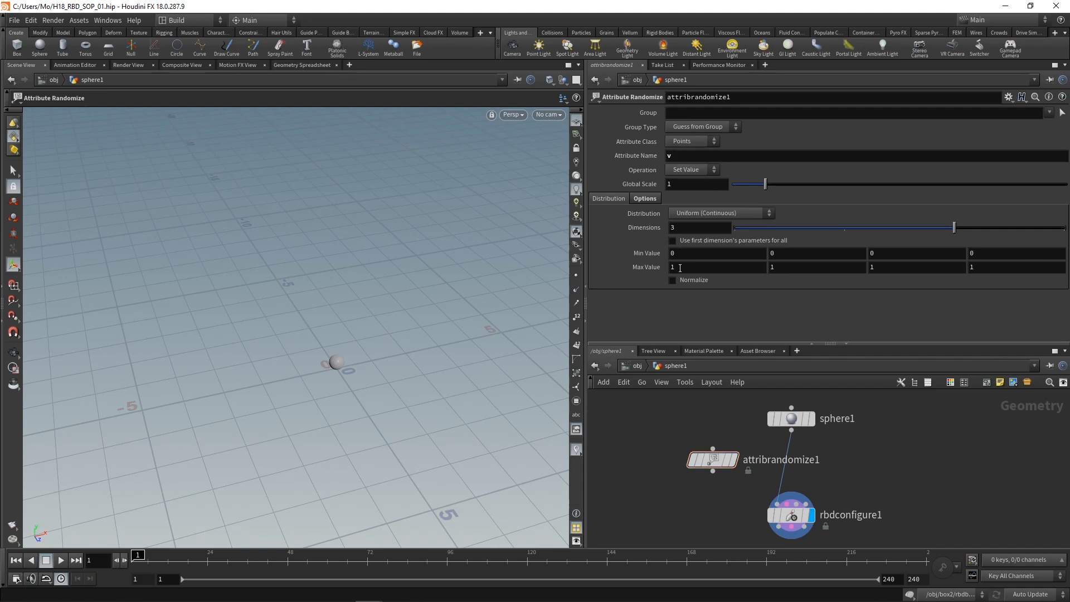
# Set the velocity's X max value to 0 and its Y range from 1 to 15
pyautogui.doubleClick(680, 268)
pyautogui.write('0')
pyautogui.press('Return')
pyautogui.click(787, 255)
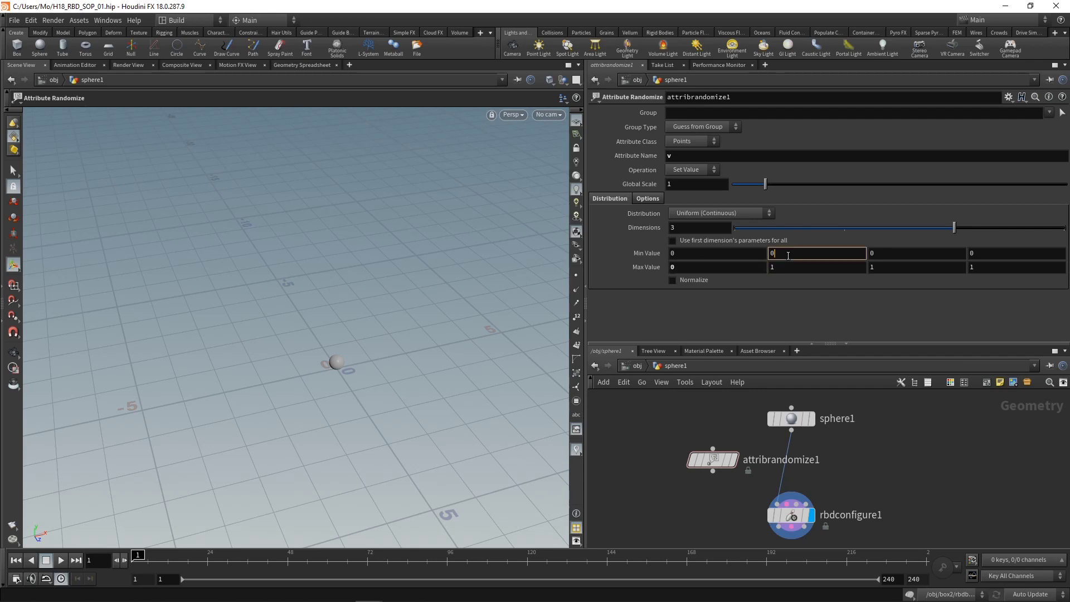
pyautogui.press('Tab')
pyautogui.press('Tab')
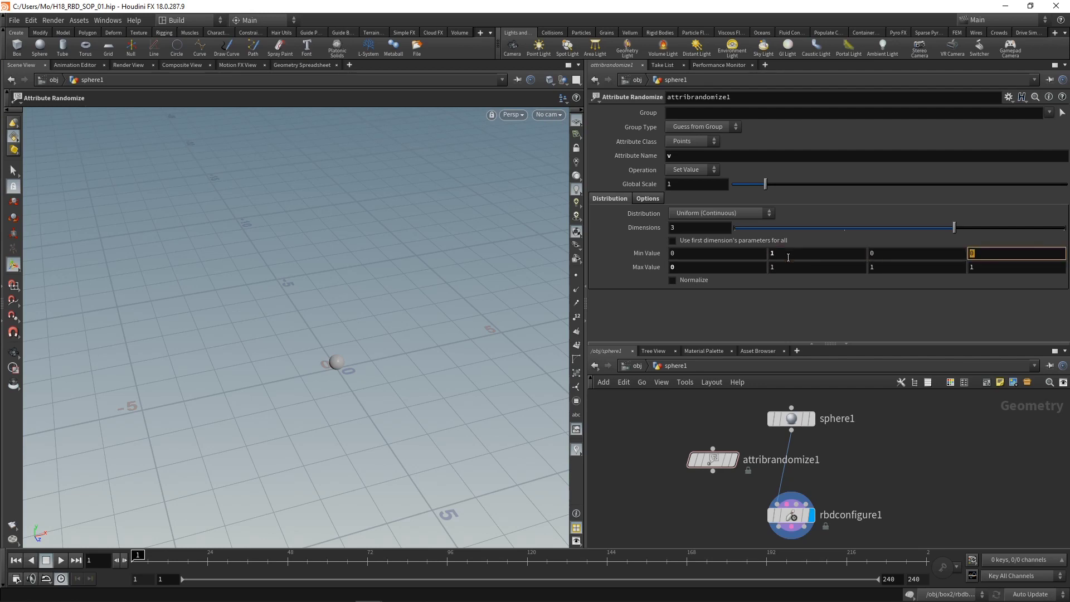
pyautogui.click(788, 267)
pyautogui.write('5')
pyautogui.press('Return')
# Set the velocity's Z range from .5 to 5 and insert attribrandomize1 between sphere1 and rbdconfigure1
pyautogui.click(885, 258)
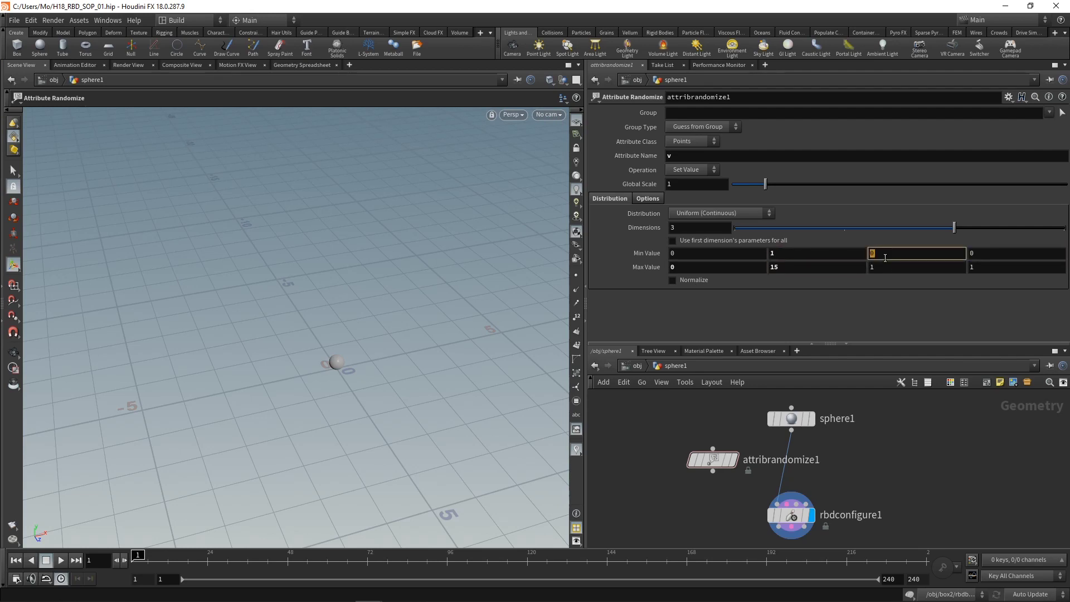
pyautogui.write('.5')
pyautogui.click(885, 264)
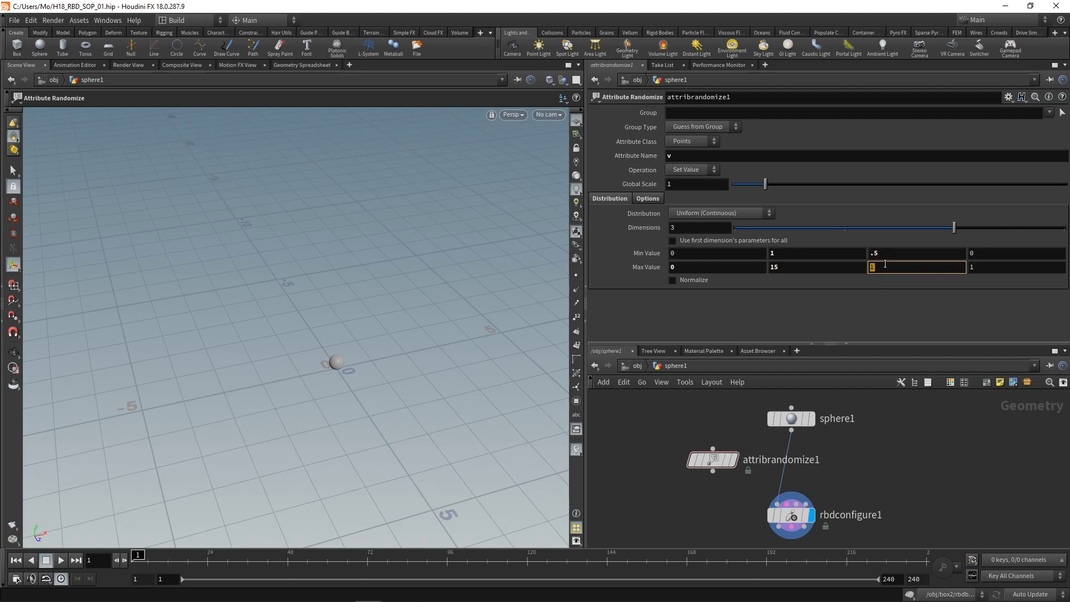
pyautogui.write('5')
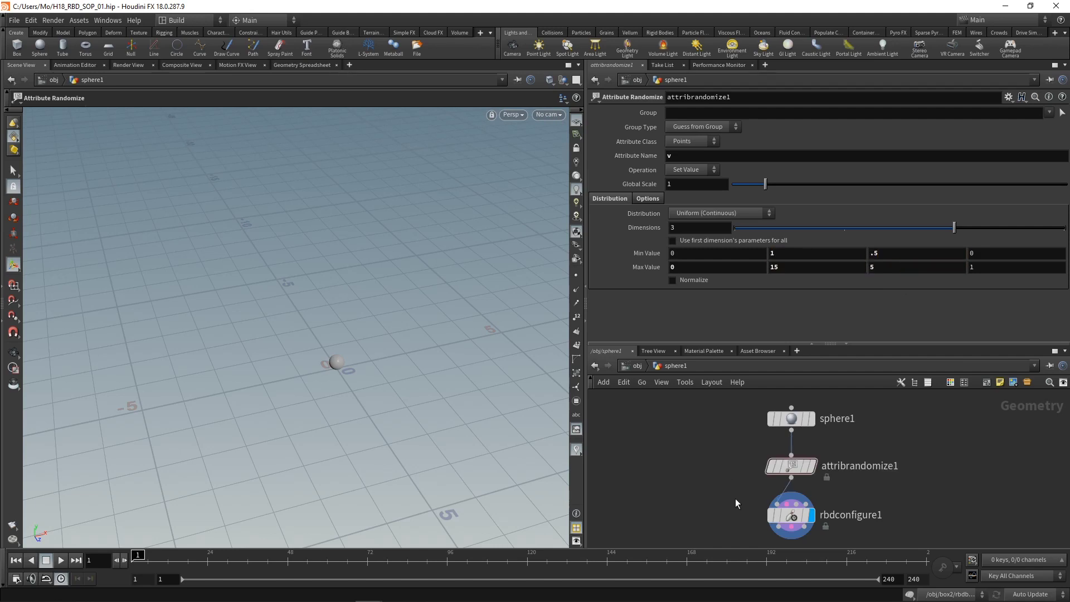
pyautogui.moveTo(736, 499); pyautogui.dragTo(718, 466, button='middle')
# Add an RBD Bullet Solver below rbdconfigure1, fed by its three outputs, and save the scene
pyautogui.moveTo(712, 470); pyautogui.dragTo(825, 505)
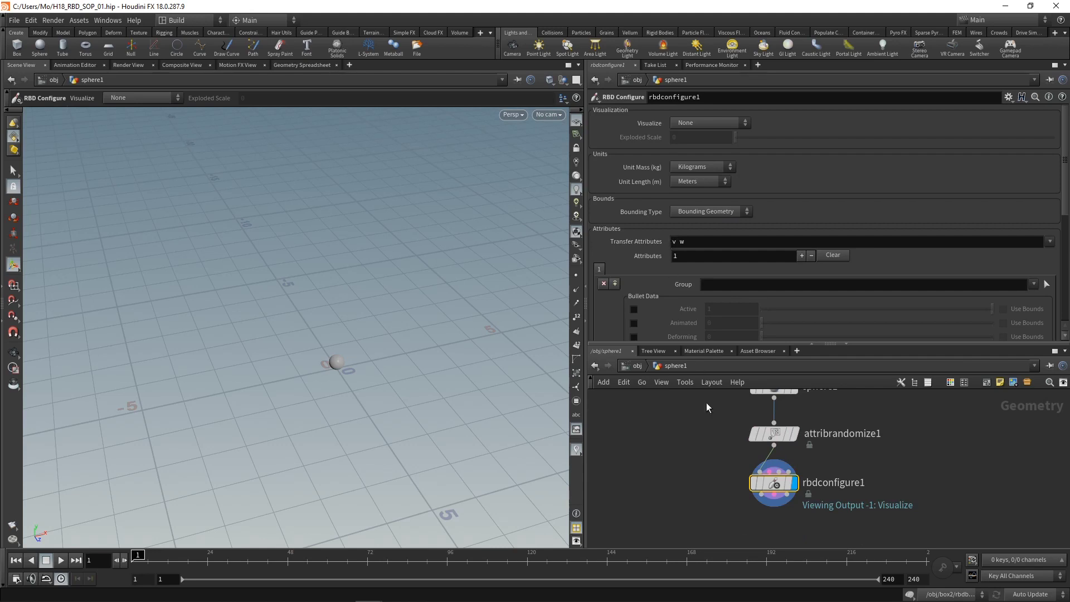
pyautogui.moveTo(722, 437); pyautogui.dragTo(780, 380)
pyautogui.press('Tab')
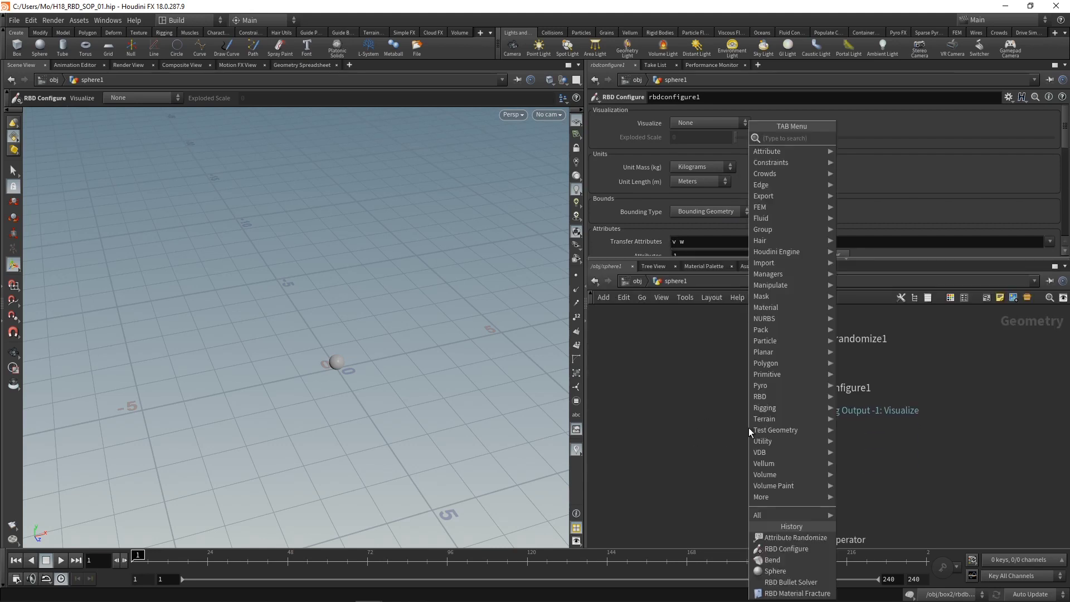
pyautogui.write('rb')
pyautogui.press('Return')
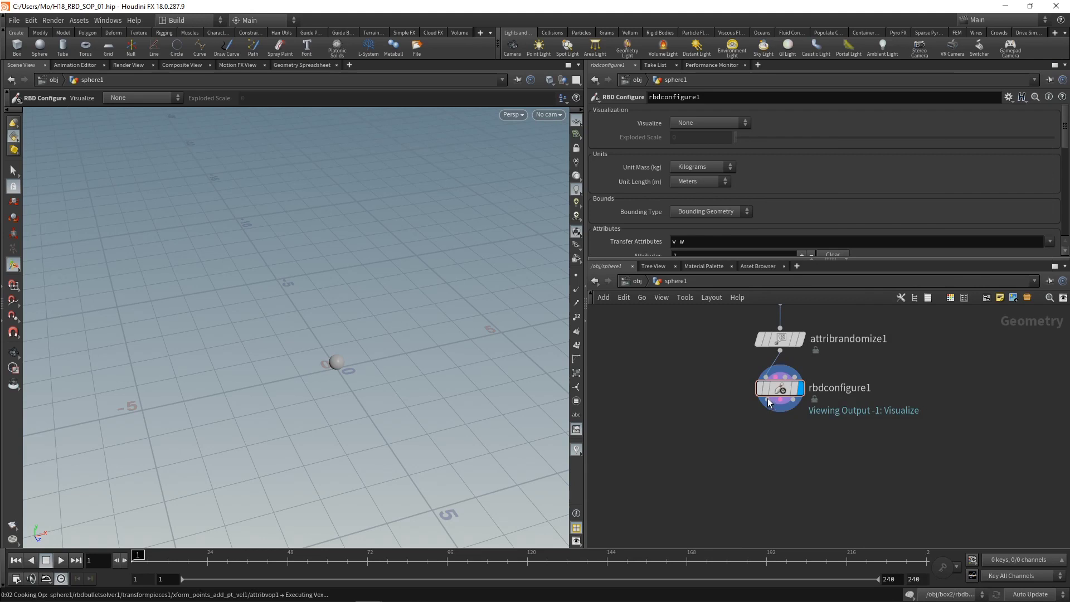
pyautogui.click(779, 435)
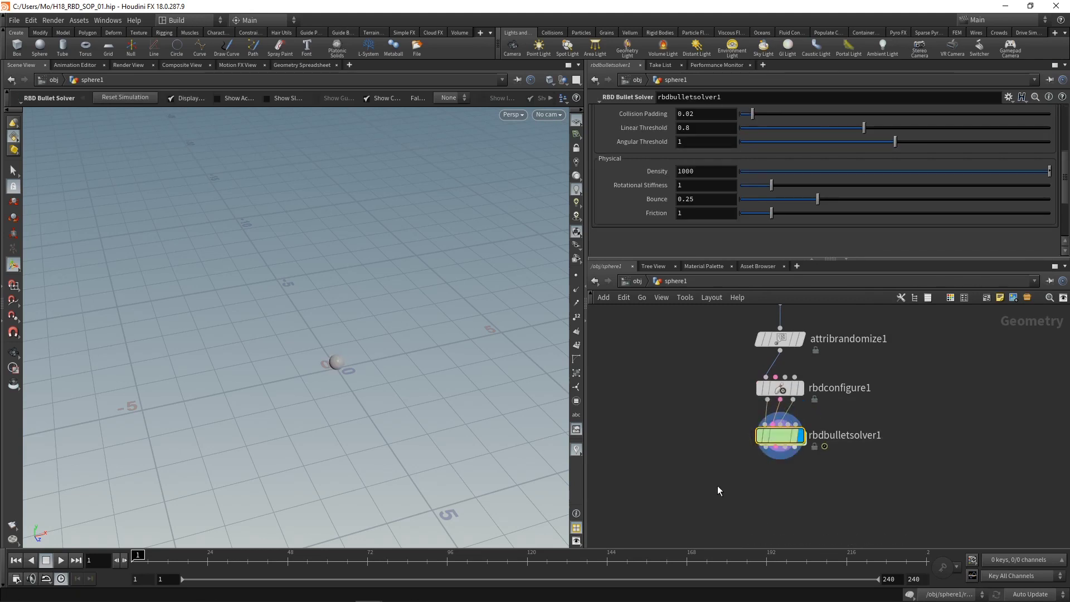
pyautogui.hotkey('ctrl', 's')
# Add a Ground Plane to the bullet solver's simulation
pyautogui.moveTo(836, 259); pyautogui.dragTo(835, 390)
pyautogui.click(690, 143)
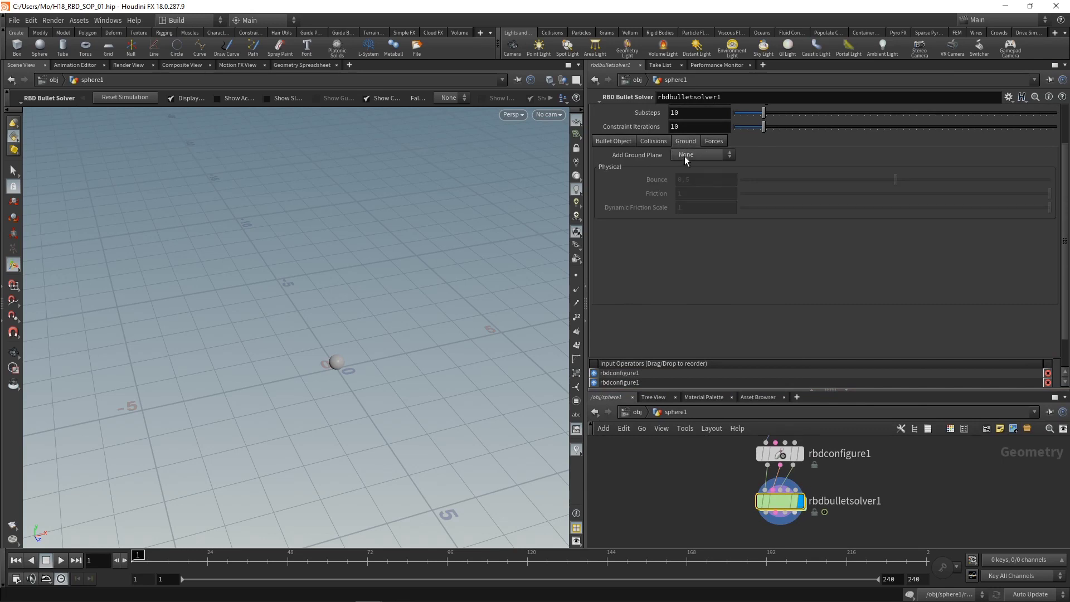
pyautogui.click(684, 156)
pyautogui.click(688, 178)
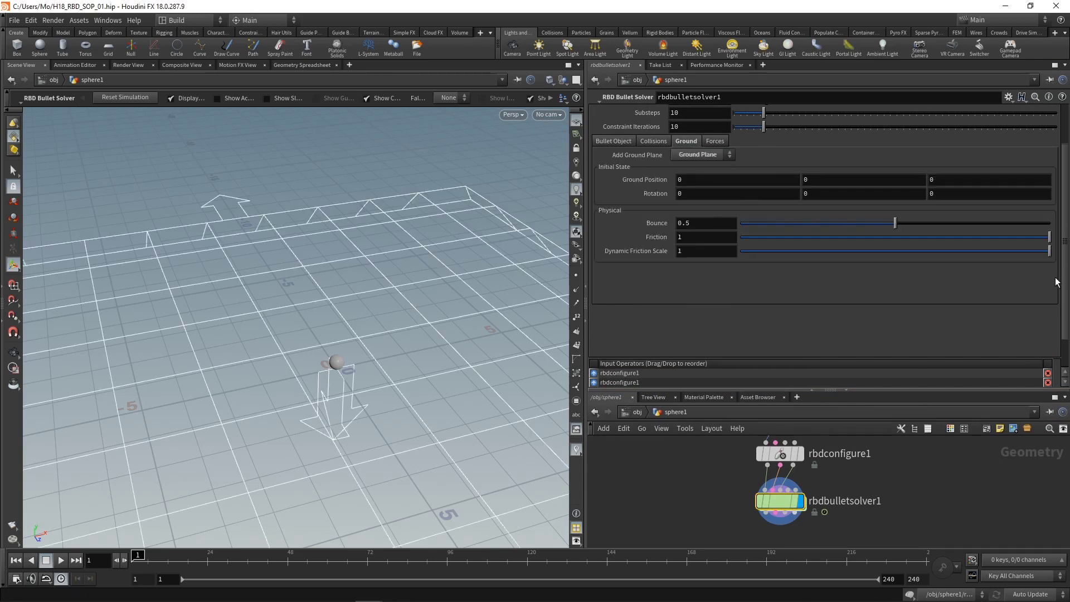
# Enable Emit RBDs for the solver's bullet objects and save the scene
pyautogui.click(613, 142)
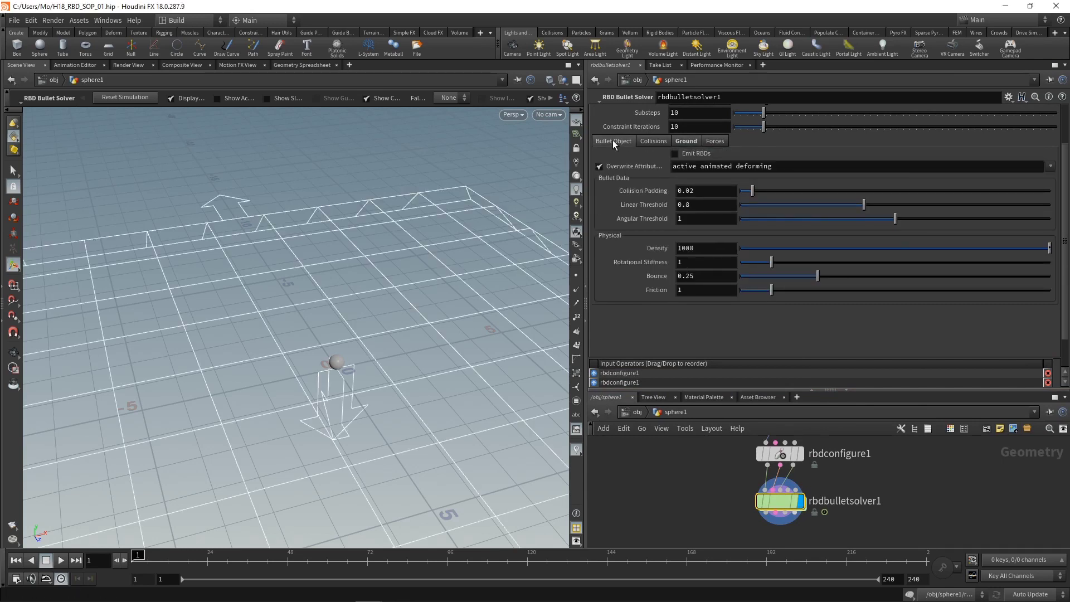
pyautogui.click(676, 154)
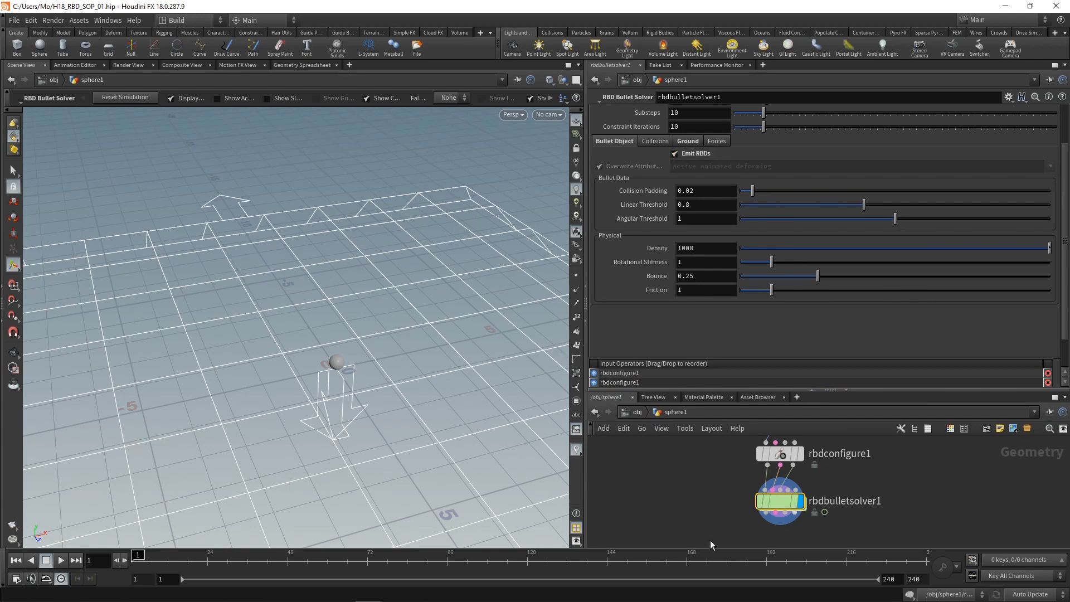
pyautogui.hotkey('ctrl', 's')
# Play the simulation, stop it after a few dozen frames and examine the emitted spheres from several angles
pyautogui.click(62, 560)
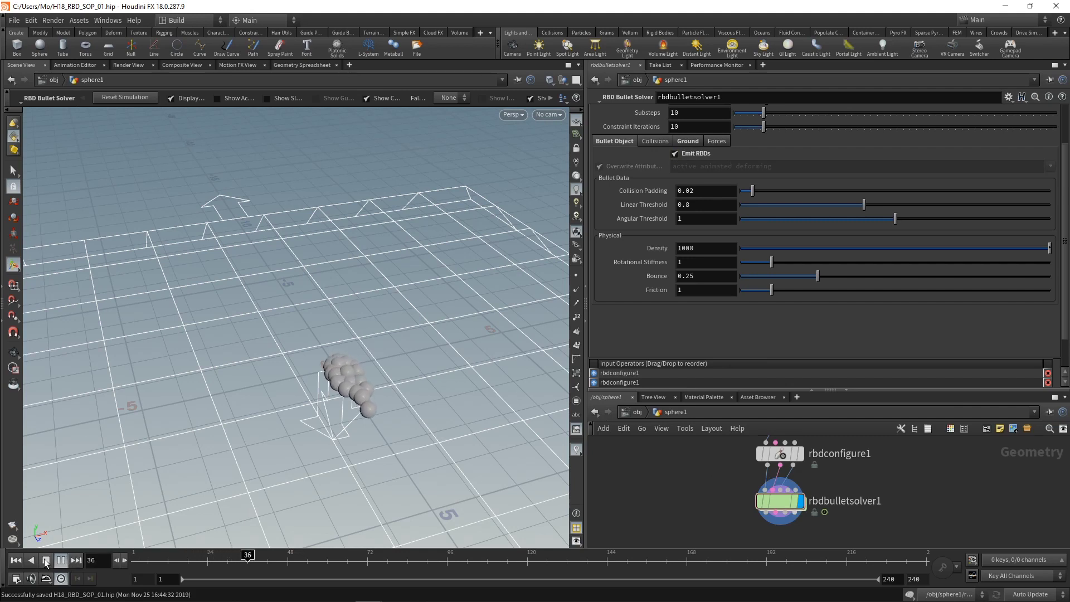
pyautogui.click(46, 560)
pyautogui.keyDown('alt'); pyautogui.moveTo(364, 360); pyautogui.dragTo(235, 356); pyautogui.keyUp('alt')
pyautogui.keyDown('alt'); pyautogui.moveTo(321, 381); pyautogui.dragTo(469, 393, button='right'); pyautogui.keyUp('alt')
pyautogui.keyDown('alt'); pyautogui.moveTo(460, 387); pyautogui.dragTo(347, 397, button='middle'); pyautogui.keyUp('alt')
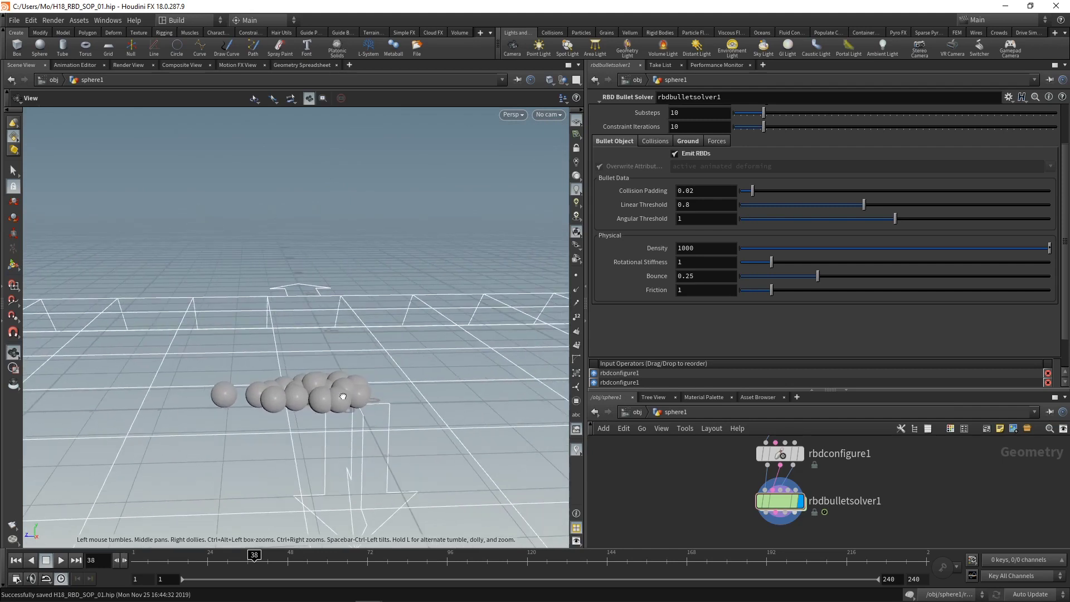
pyautogui.keyDown('alt'); pyautogui.moveTo(346, 398); pyautogui.dragTo(337, 442); pyautogui.keyUp('alt')
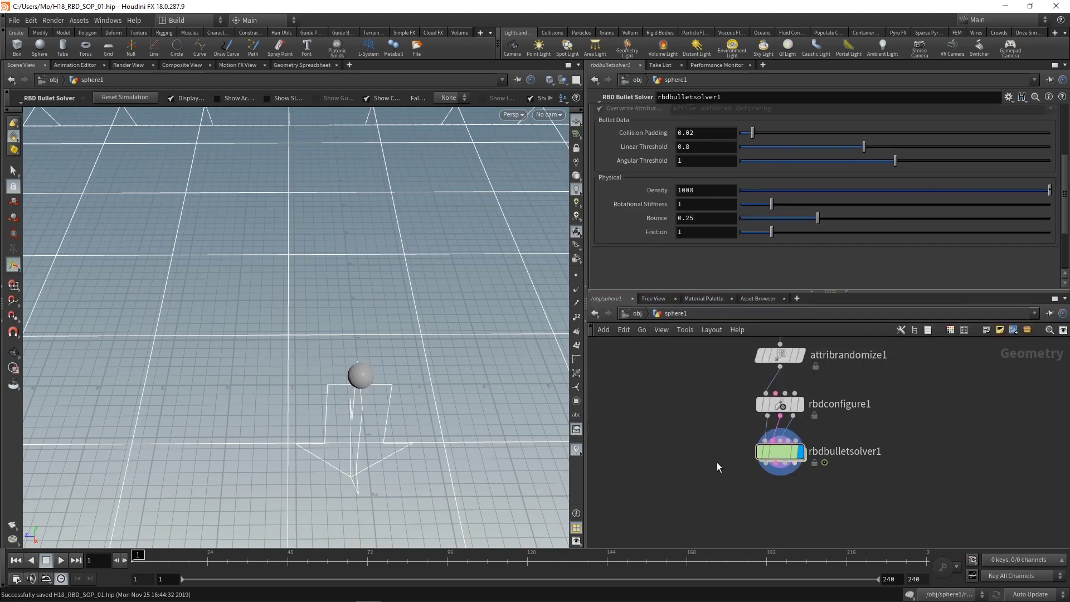
# Move rbdbulletsolver1 further below rbdconfigure1 and add a Switch node beside the chain
pyautogui.moveTo(781, 448); pyautogui.dragTo(782, 518)
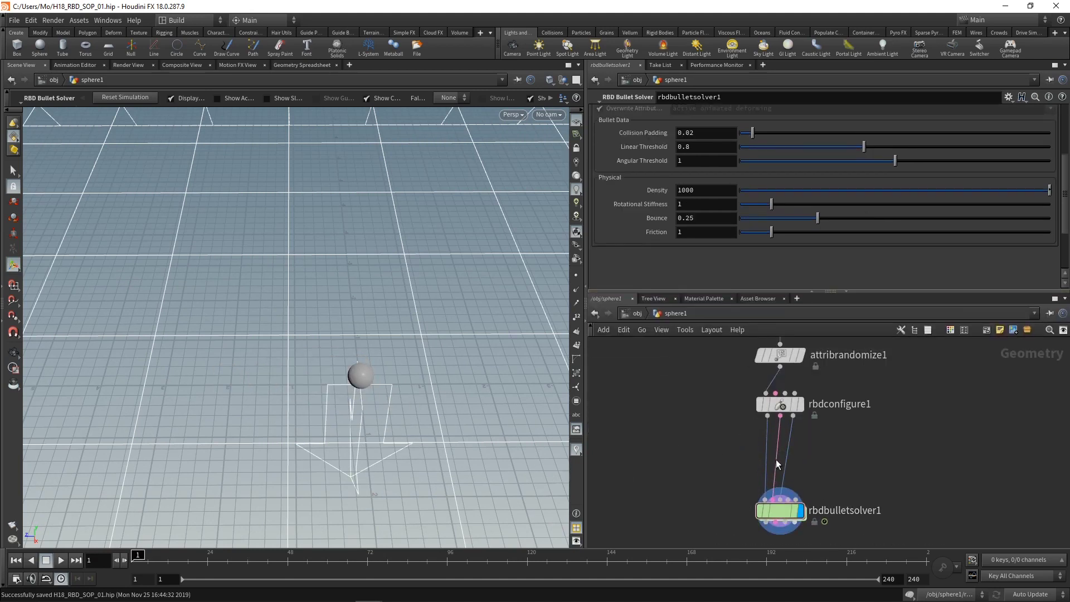
pyautogui.press('Tab')
pyautogui.write('switch')
pyautogui.press('Return')
pyautogui.click(666, 451)
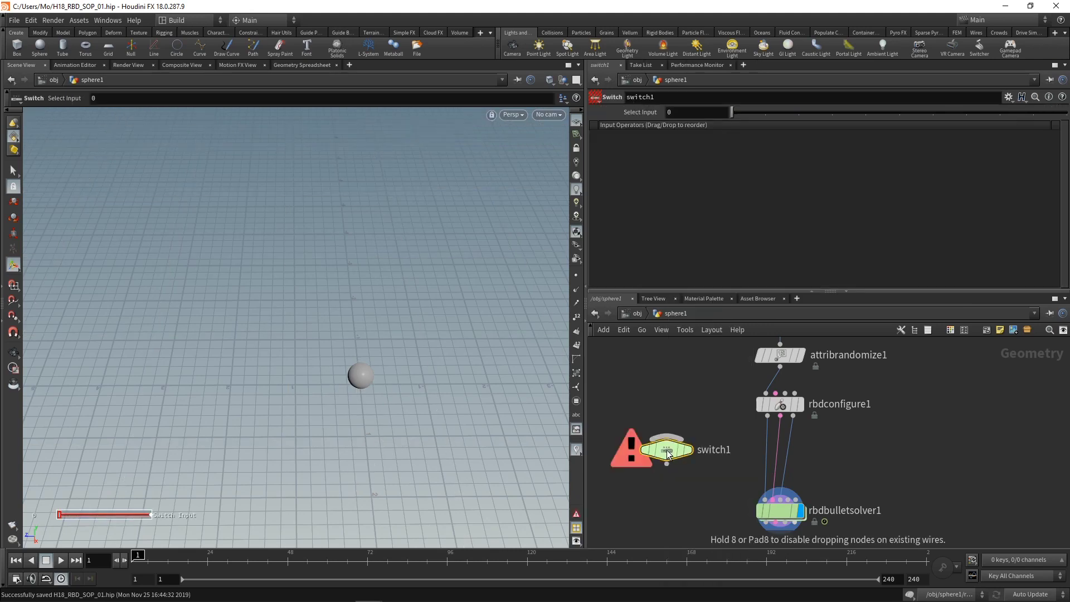
# Add a Null node above switch1 and connect it as the switch's first input
pyautogui.press('Tab')
pyautogui.write('nul')
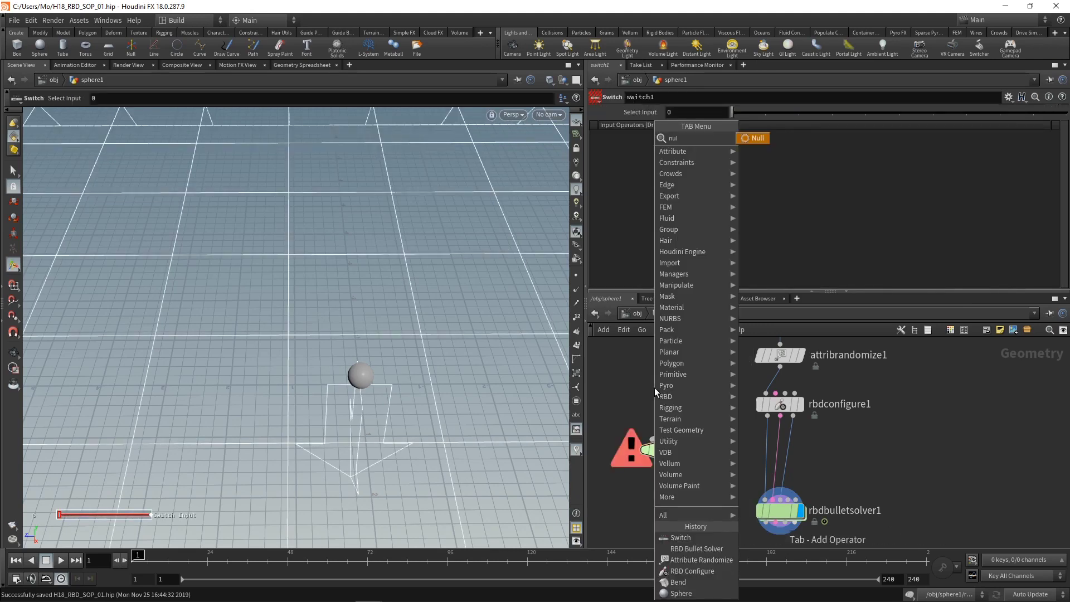
pyautogui.press('Return')
pyautogui.click(655, 386)
pyautogui.moveTo(654, 401); pyautogui.dragTo(681, 451)
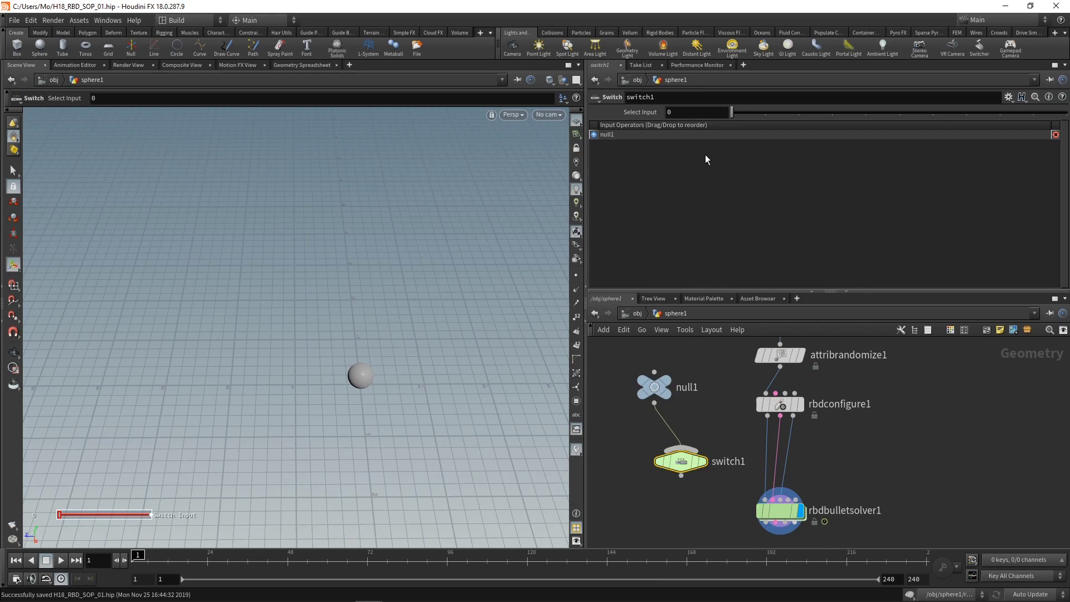
# Set switch1's Select Input to the expression $FF%8==1
pyautogui.click(674, 113)
pyautogui.write('$F')
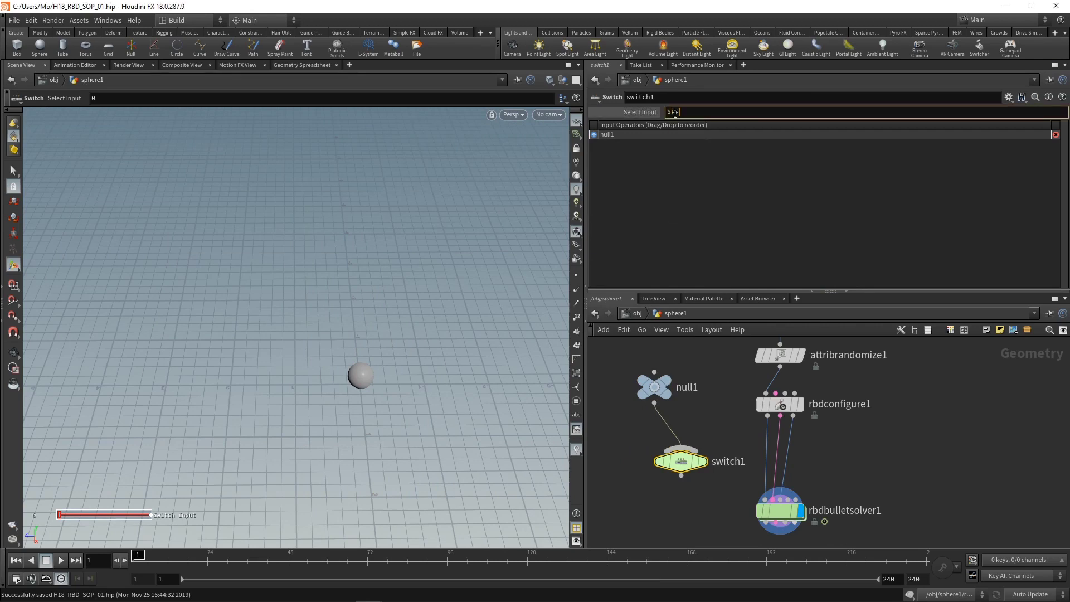
pyautogui.write('%8==1')
pyautogui.moveTo(691, 467)
pyautogui.press('Return')
# Wire rbdconfigure1's first output into switch1 as its second input and add two copies of the original switch beside the chain
pyautogui.hotkey('ctrl', 'c')
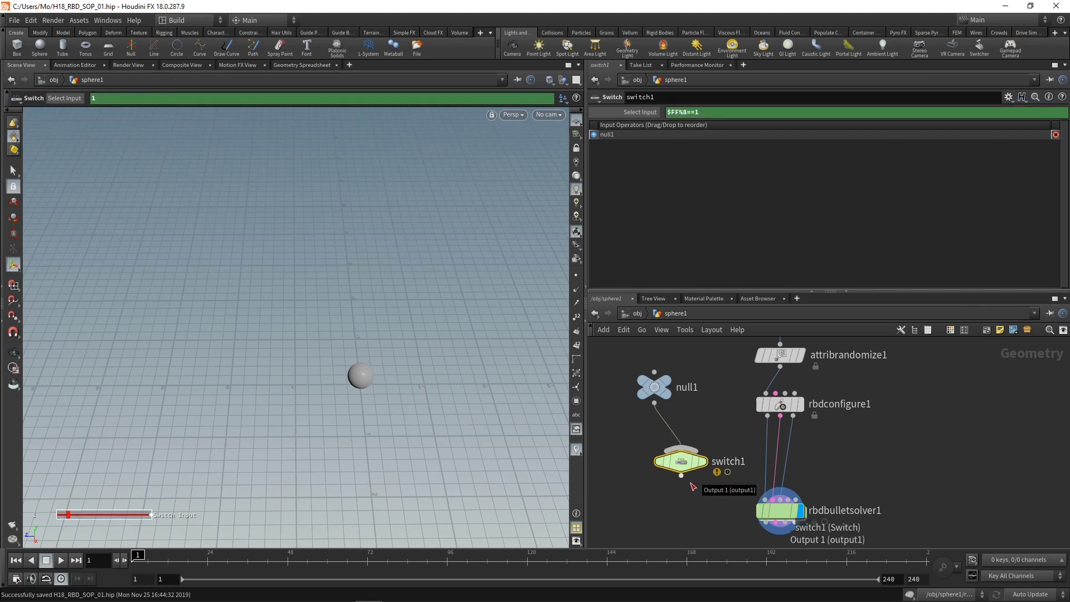
pyautogui.click(767, 416)
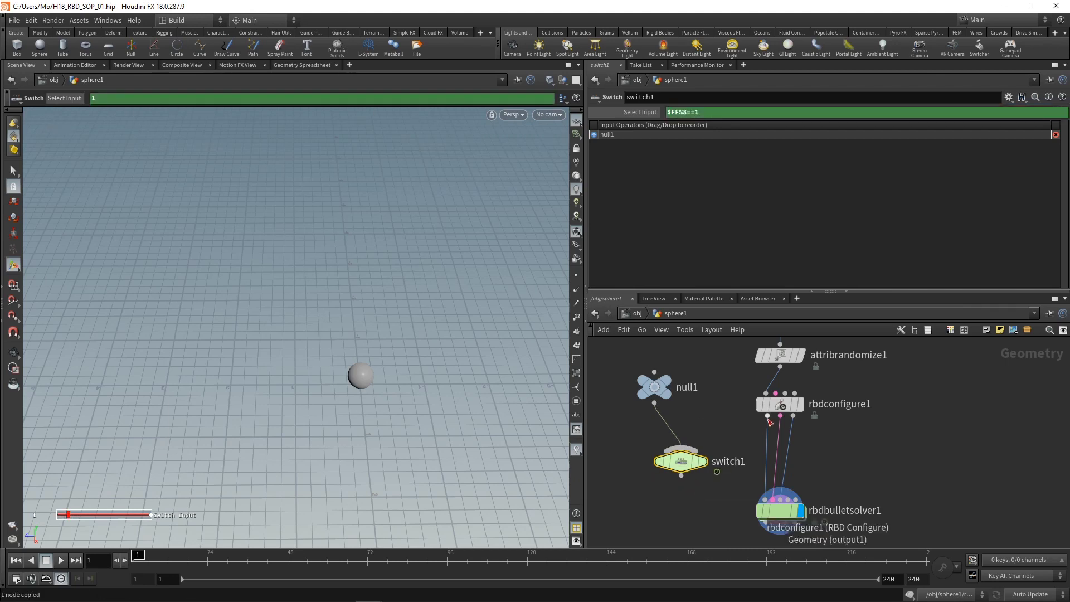
pyautogui.click(681, 449)
pyautogui.moveTo(683, 465); pyautogui.dragTo(643, 463)
pyautogui.hotkey('ctrl', 'v')
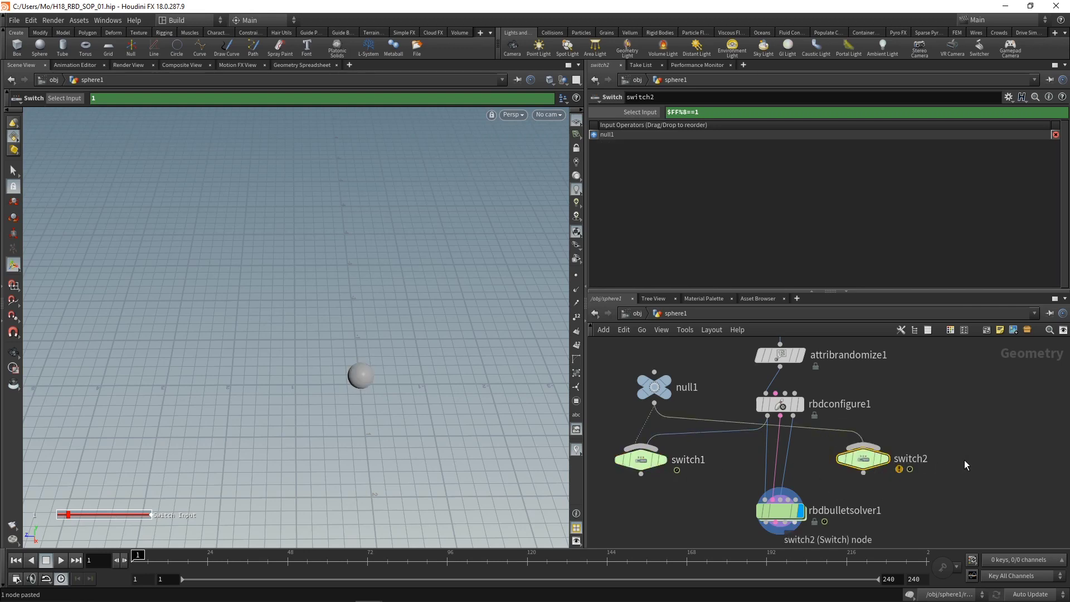
pyautogui.hotkey('ctrl', 'v')
# Connect rbdconfigure1's second output to switch2 and its third output to switch3
pyautogui.click(780, 416)
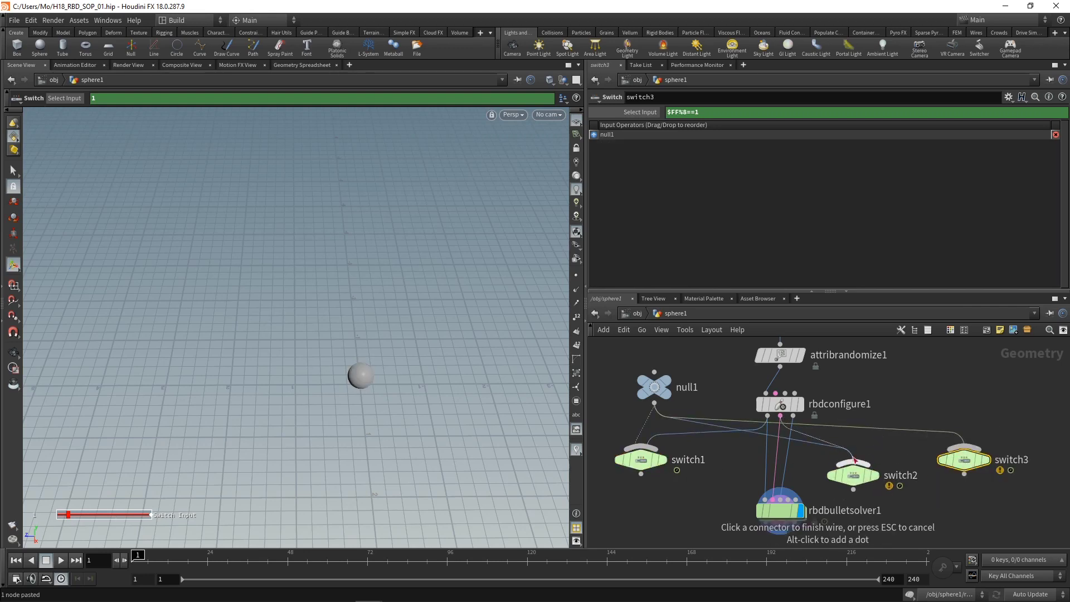
pyautogui.click(854, 462)
pyautogui.click(793, 415)
pyautogui.click(964, 446)
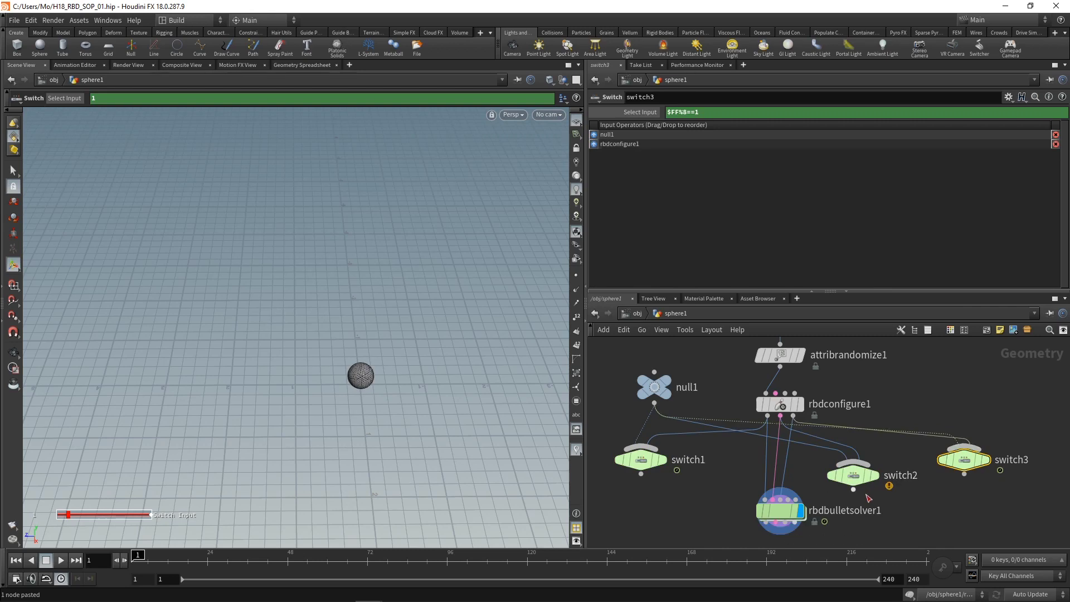
# Feed switch1, switch2 and switch3 into rbdbulletsolver1's first three inputs and tidy the node layout
pyautogui.click(641, 473)
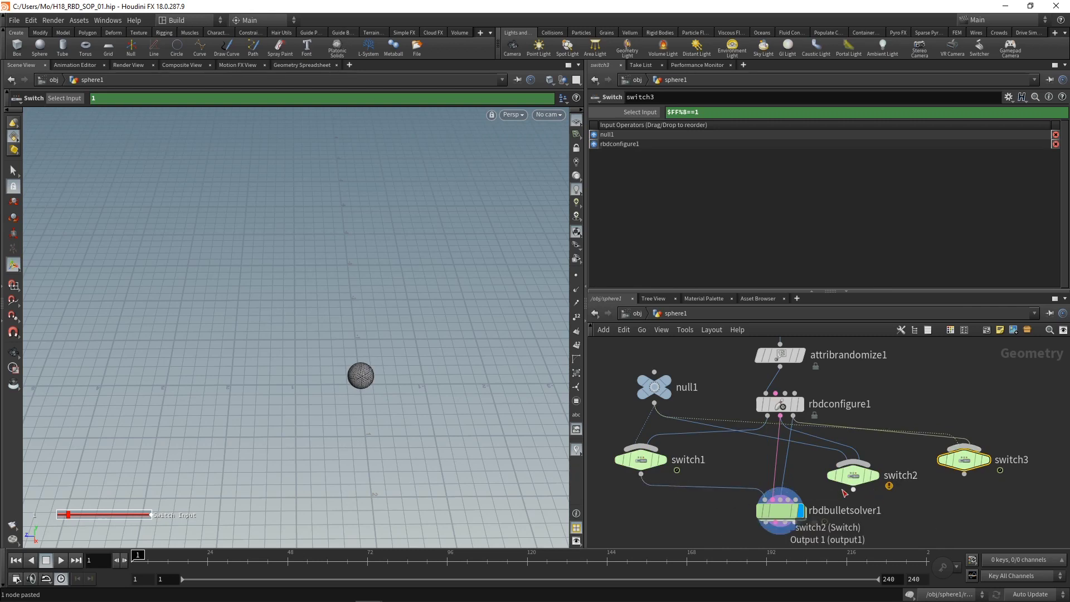
pyautogui.click(773, 500)
pyautogui.click(780, 500)
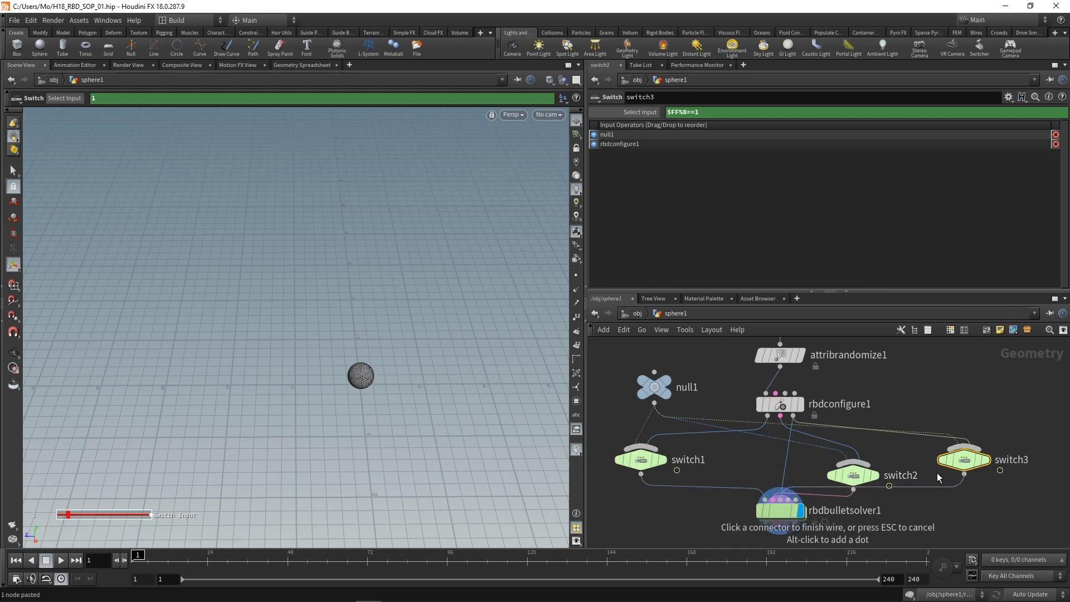
pyautogui.click(963, 474)
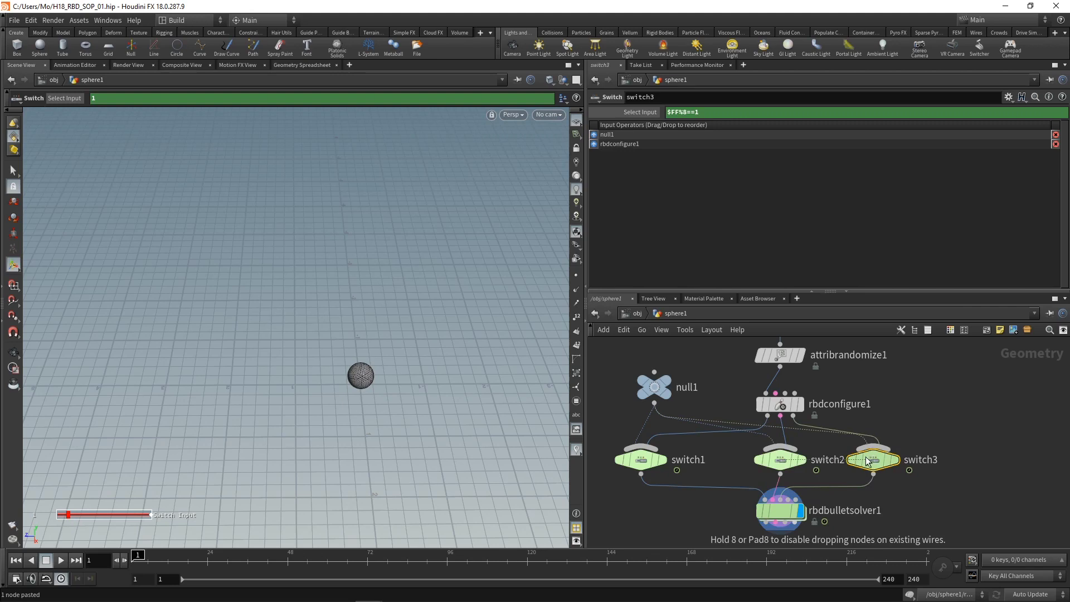
pyautogui.moveTo(867, 459); pyautogui.dragTo(888, 459)
pyautogui.moveTo(645, 453); pyautogui.dragTo(700, 454)
pyautogui.moveTo(674, 414); pyautogui.dragTo(663, 368, button='middle')
# Show rbdbulletsolver1's parameters in an enlarged parameter area and save the scene
pyautogui.click(769, 463)
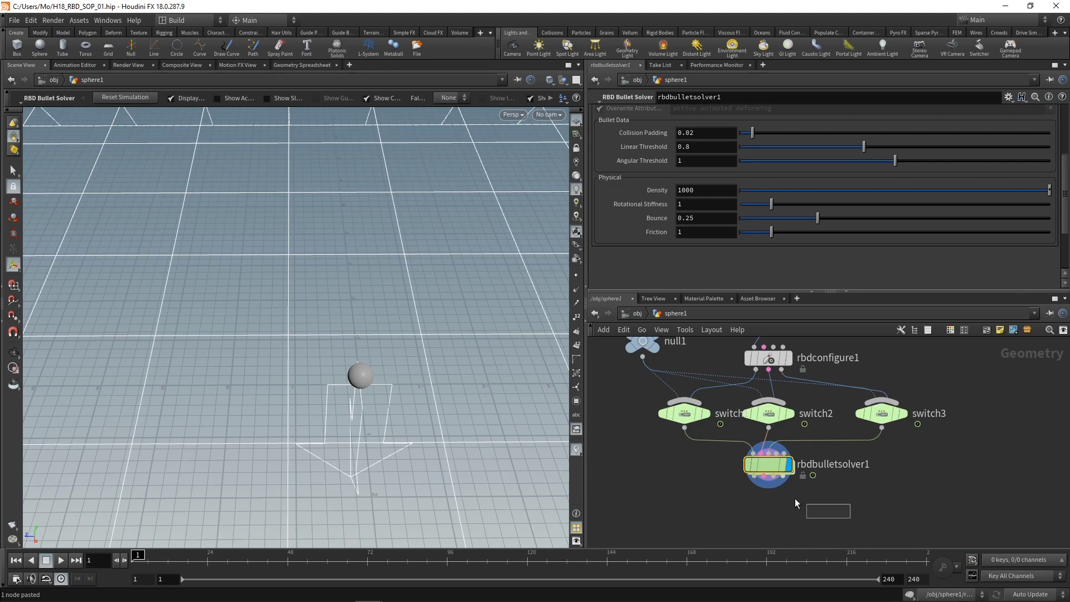
pyautogui.moveTo(1065, 231); pyautogui.dragTo(1065, 179)
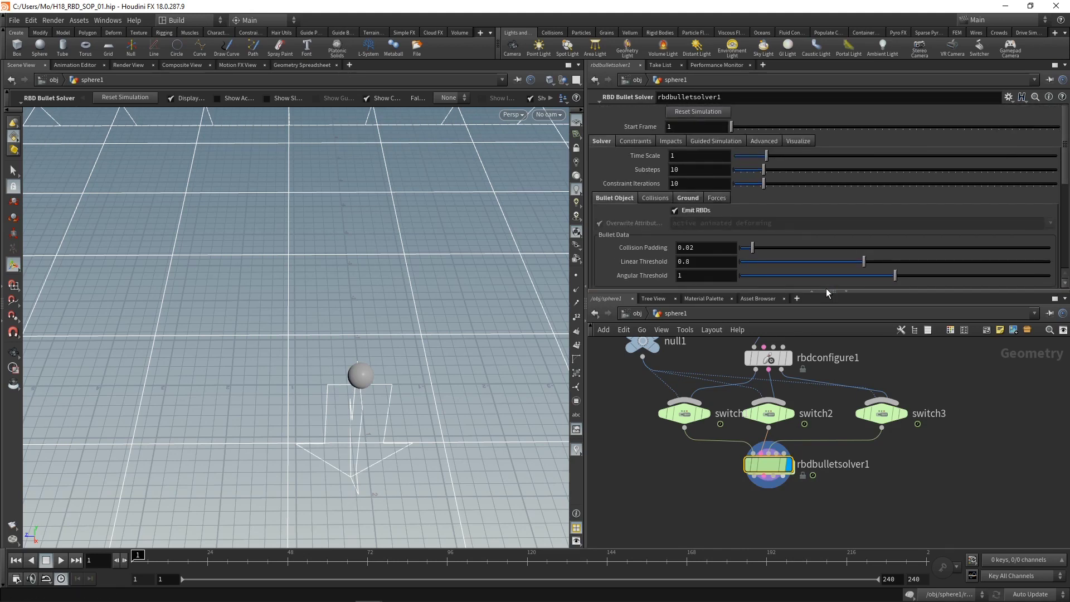
pyautogui.moveTo(826, 290); pyautogui.dragTo(823, 358)
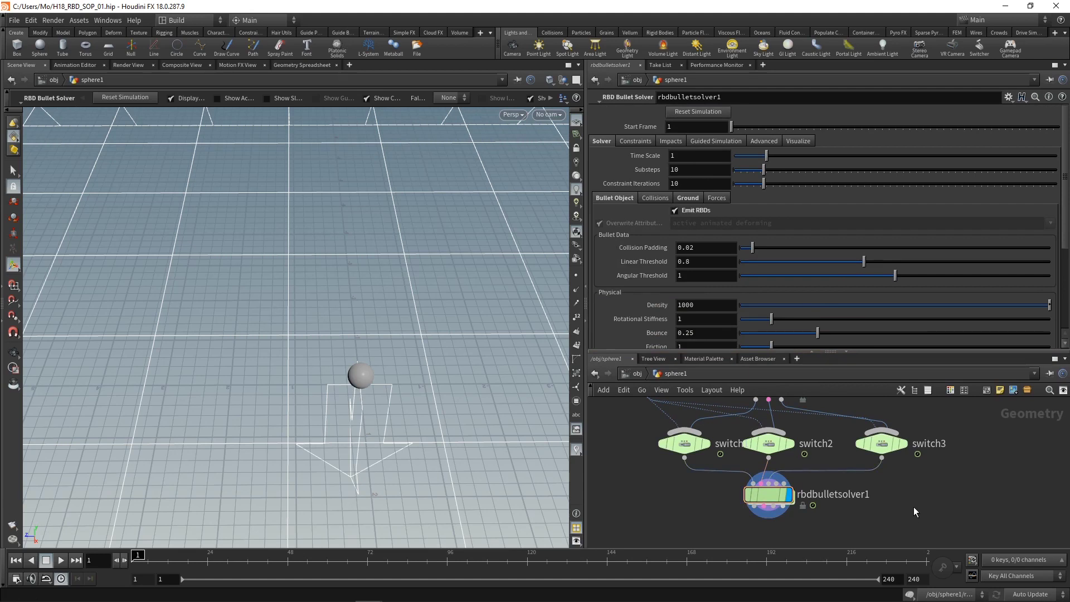
pyautogui.hotkey('ctrl', 's')
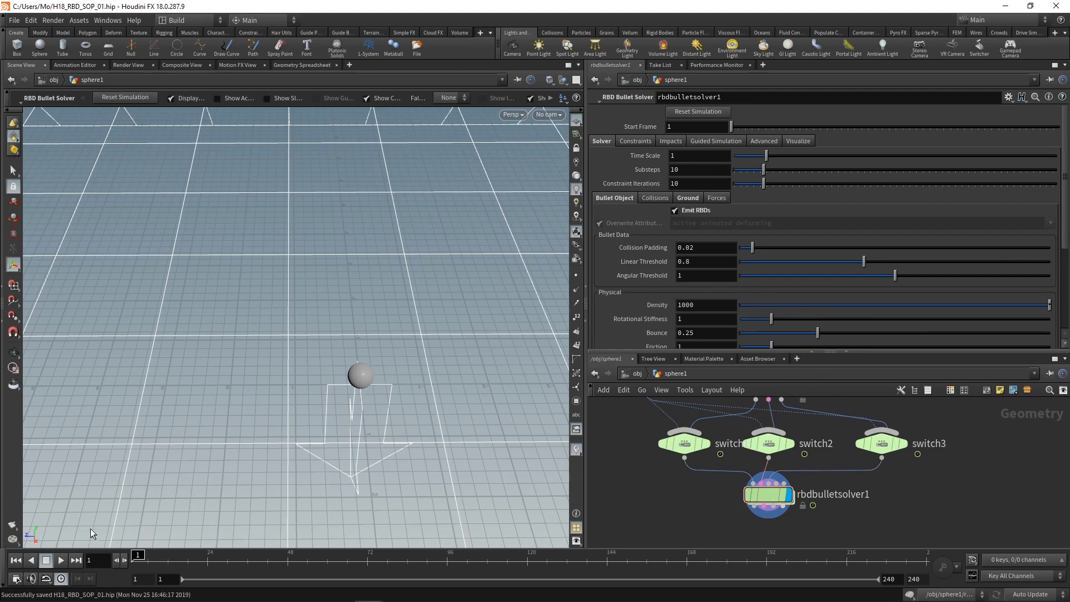
# Play the simulation to check the switched sphere emission, stop it and return to the first frame
pyautogui.click(62, 559)
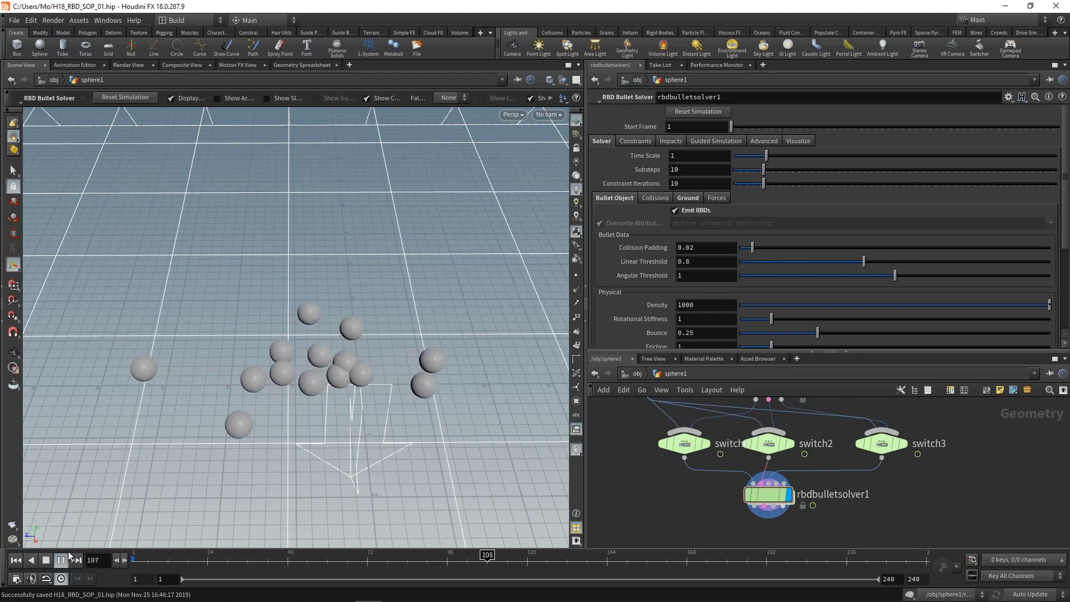
pyautogui.click(47, 559)
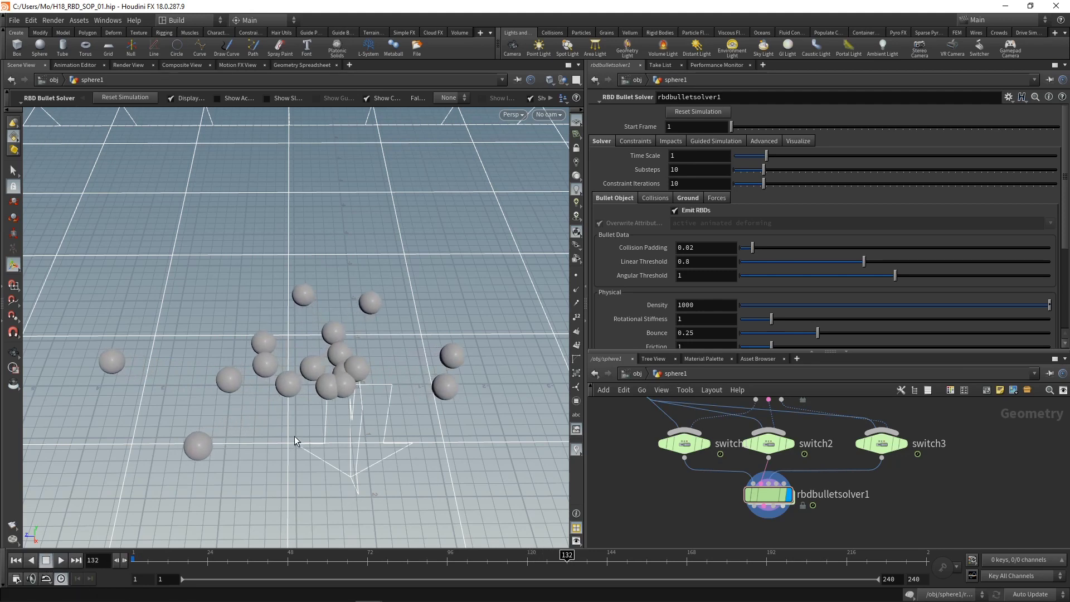
pyautogui.hotkey('ctrl', 'Up')
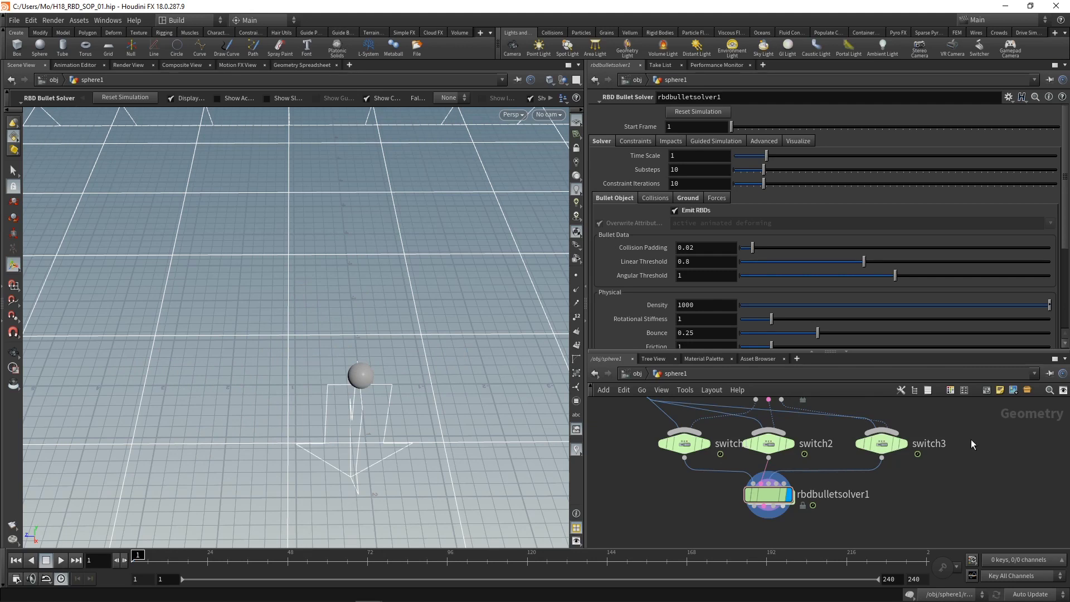
# In attribrandomize1, set the velocity Min Value to 2 in Y and 1 in Z, and the Max Value to 20 and 10
pyautogui.moveTo(971, 439); pyautogui.dragTo(961, 468, button='middle')
pyautogui.scroll(-2, 963, 430)
pyautogui.click(828, 418)
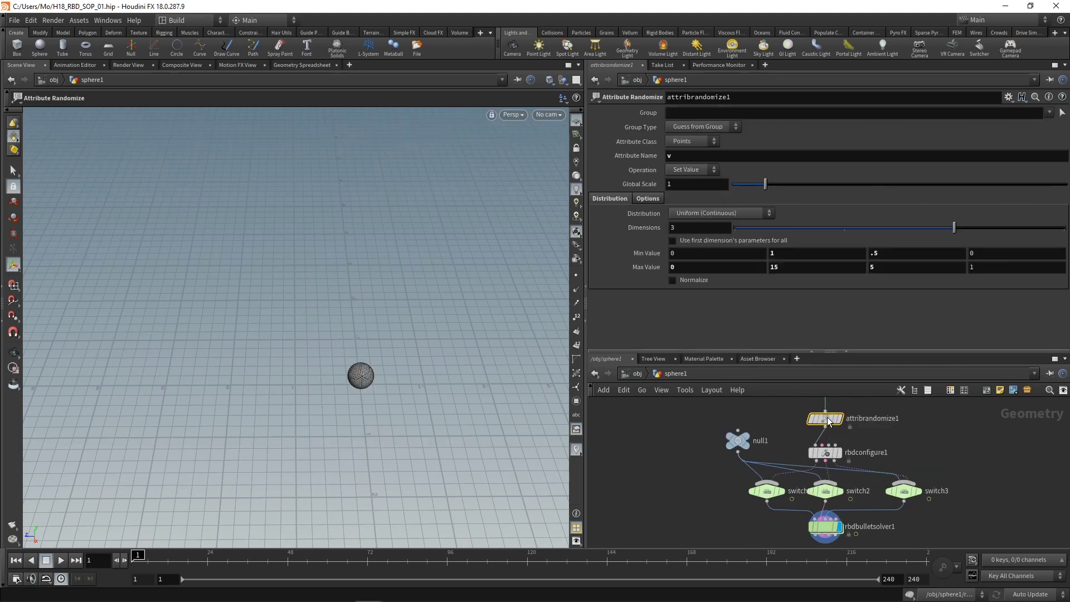
pyautogui.click(787, 258)
pyautogui.write('2')
pyautogui.click(788, 267)
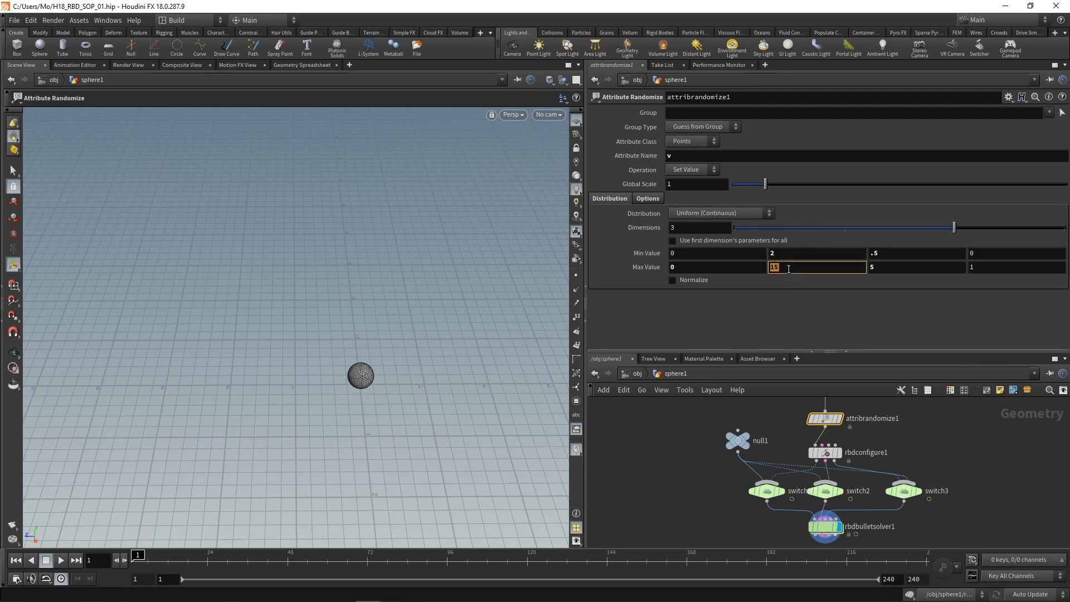
pyautogui.write('20')
pyautogui.click(900, 259)
pyautogui.write('1')
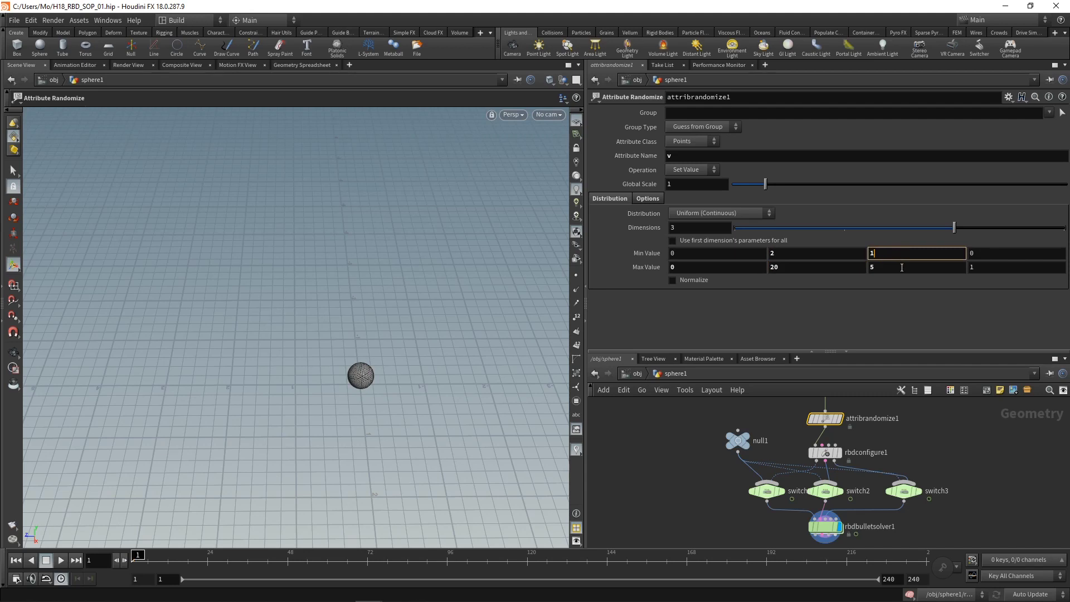
pyautogui.click(904, 268)
pyautogui.write('10')
pyautogui.press('Return')
# Select rbdbulletsolver1, play the simulation and stop it to check how far the faster spheres travel
pyautogui.click(824, 526)
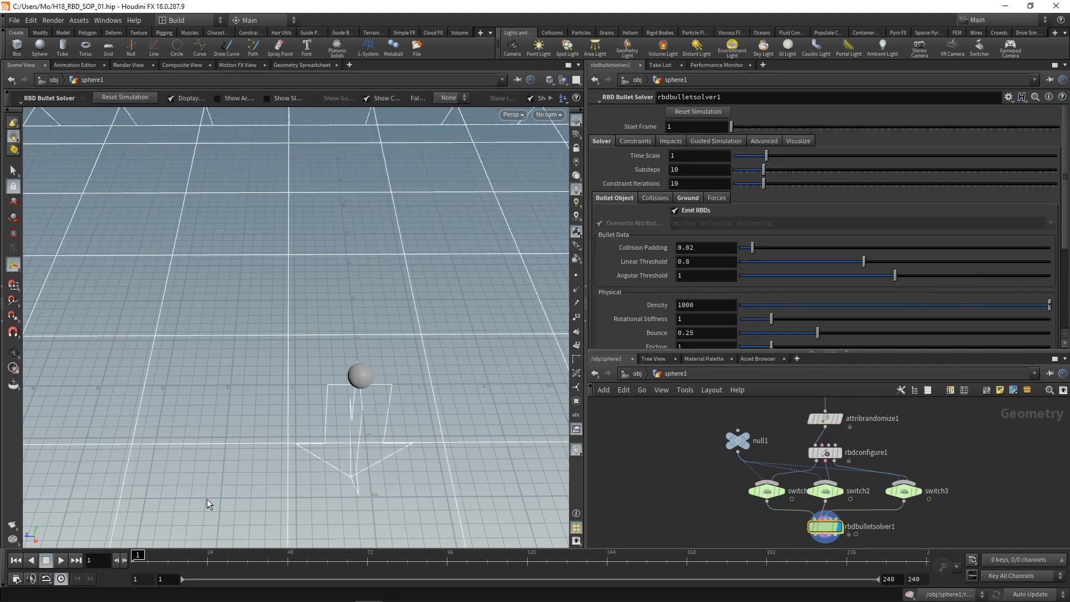
pyautogui.click(61, 560)
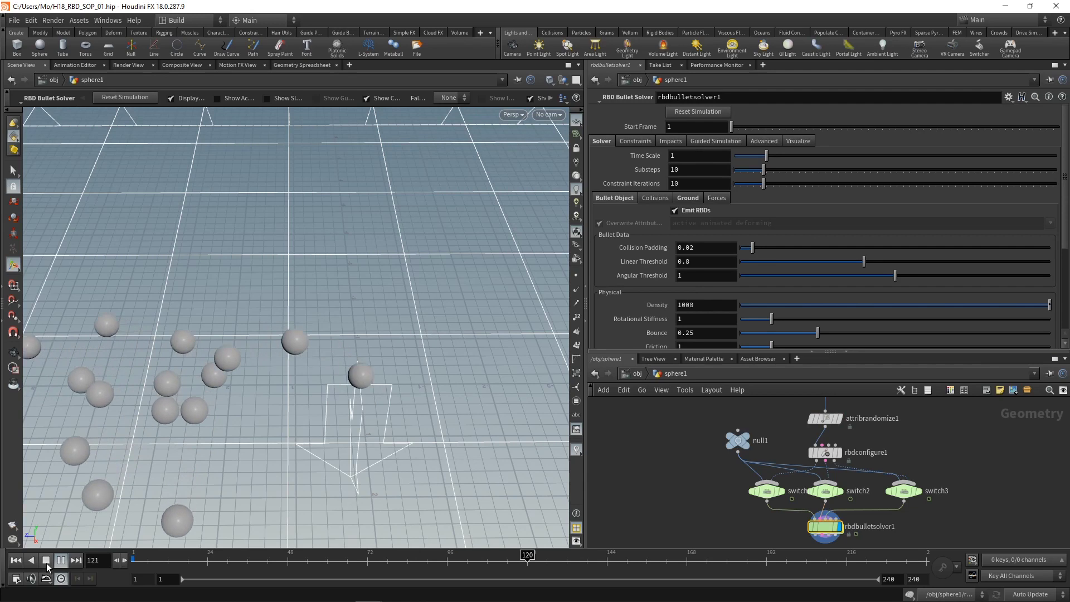
pyautogui.click(46, 560)
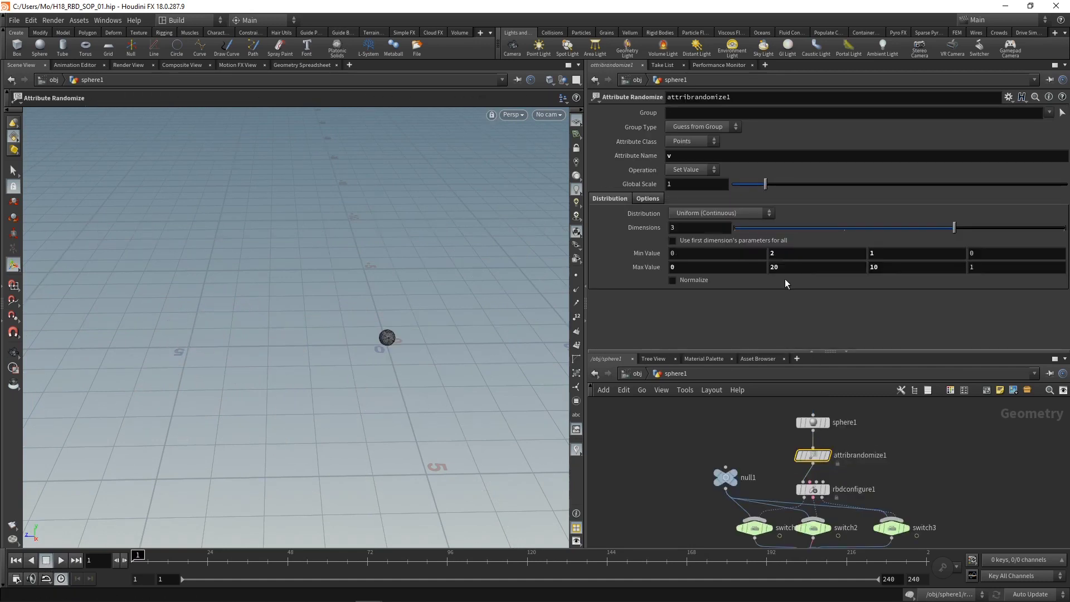
# Raise attribrandomize1's Min Value to 3 in Y and 2 in Z, and its Max Value to 30 and 15
pyautogui.click(787, 254)
pyautogui.click(787, 265)
pyautogui.write('30')
pyautogui.click(886, 254)
pyautogui.write('2')
pyautogui.click(885, 267)
pyautogui.write('15')
pyautogui.press('Return')
# Play the simulation with the raised velocity range, stop it and rewind to the first frame
pyautogui.click(61, 560)
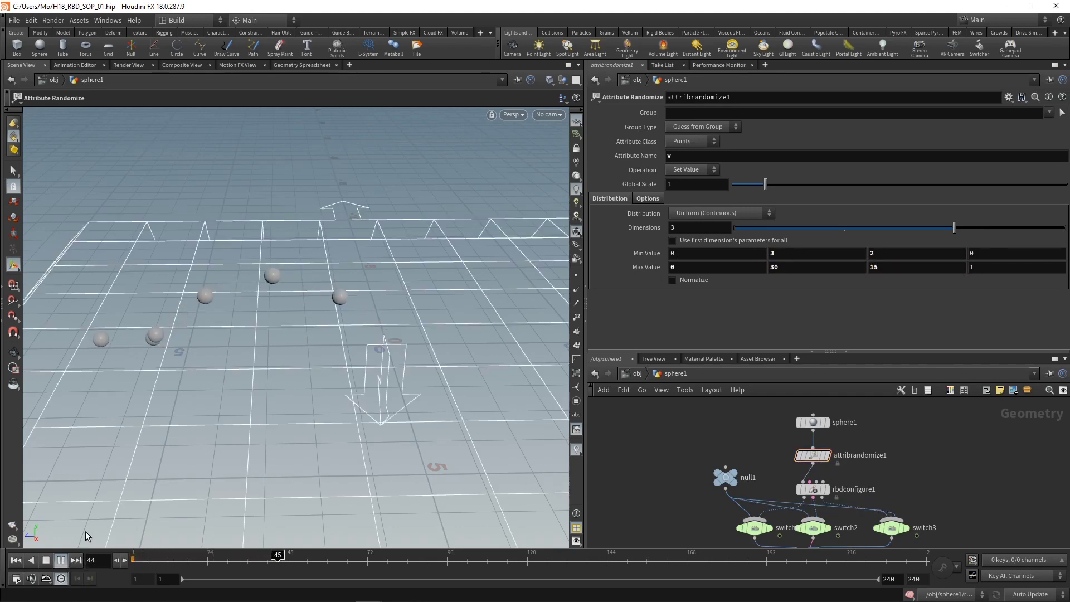
pyautogui.click(46, 560)
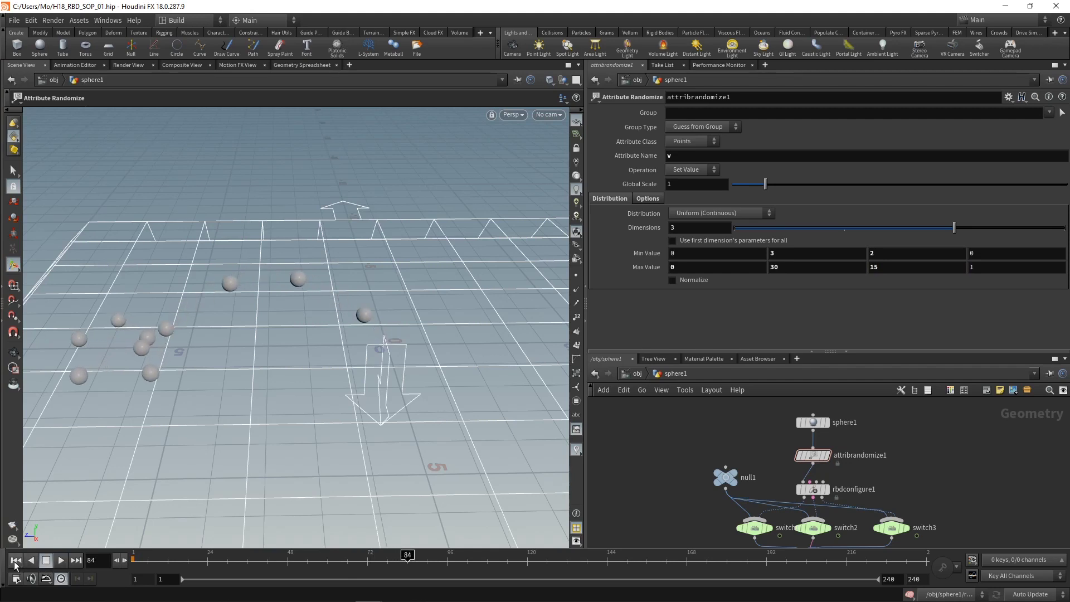
pyautogui.click(16, 560)
# Add an RBD Material Fracture node beside rbdconfigure1, fed by attribrandomize1
pyautogui.moveTo(790, 352); pyautogui.dragTo(790, 288)
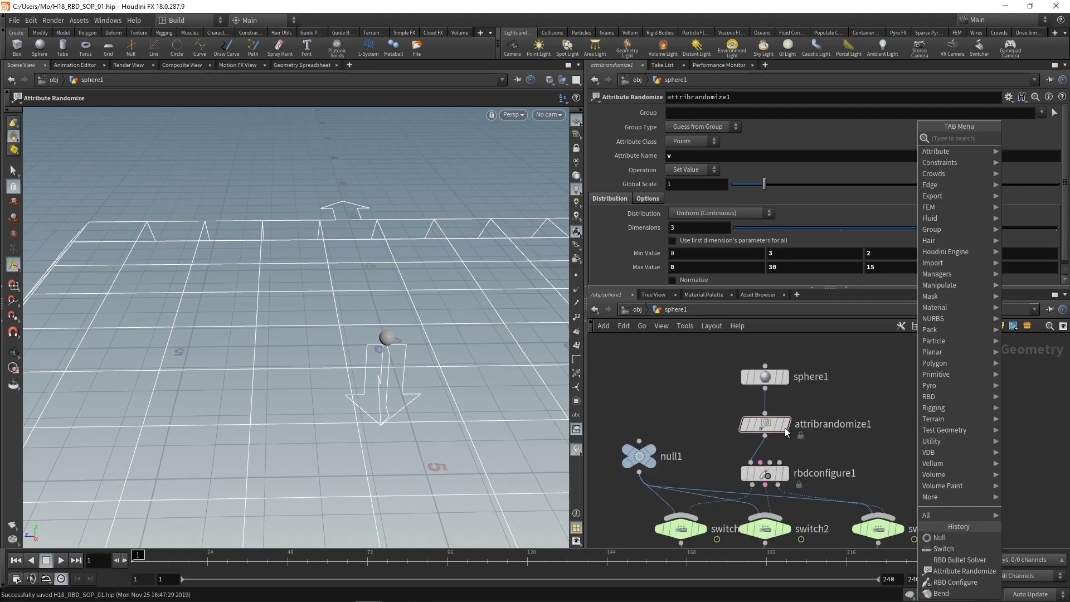
pyautogui.write('mafr')
pyautogui.press('Return')
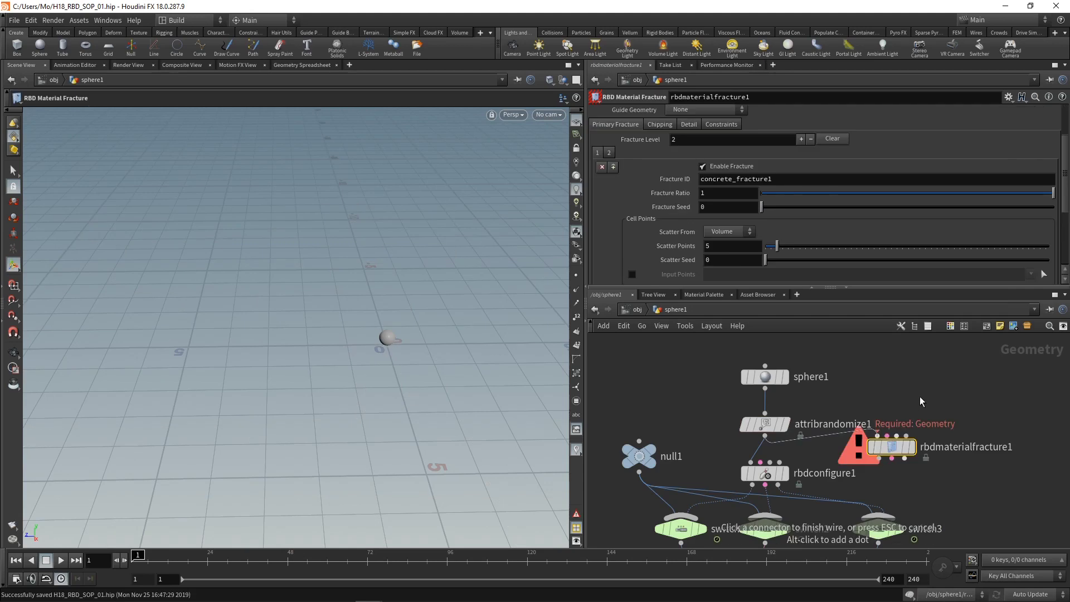
pyautogui.click(920, 396)
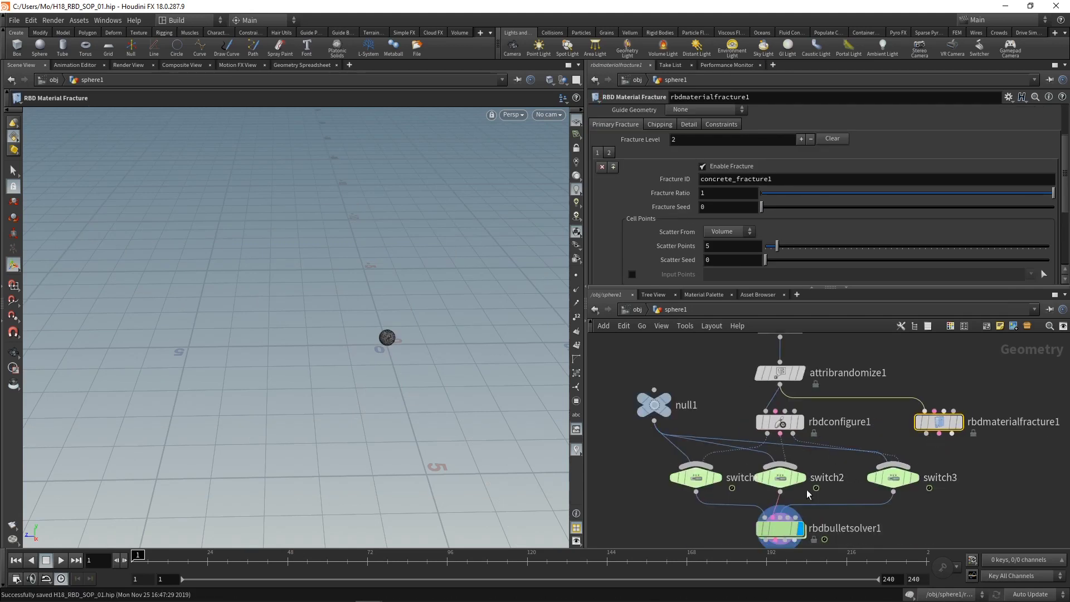
# Cut rbdconfigure1's wires to the switches and connect rbdmaterialfracture1's outputs to switch1, switch2 and switch3 instead
pyautogui.press('y')
pyautogui.moveTo(701, 448); pyautogui.dragTo(727, 456)
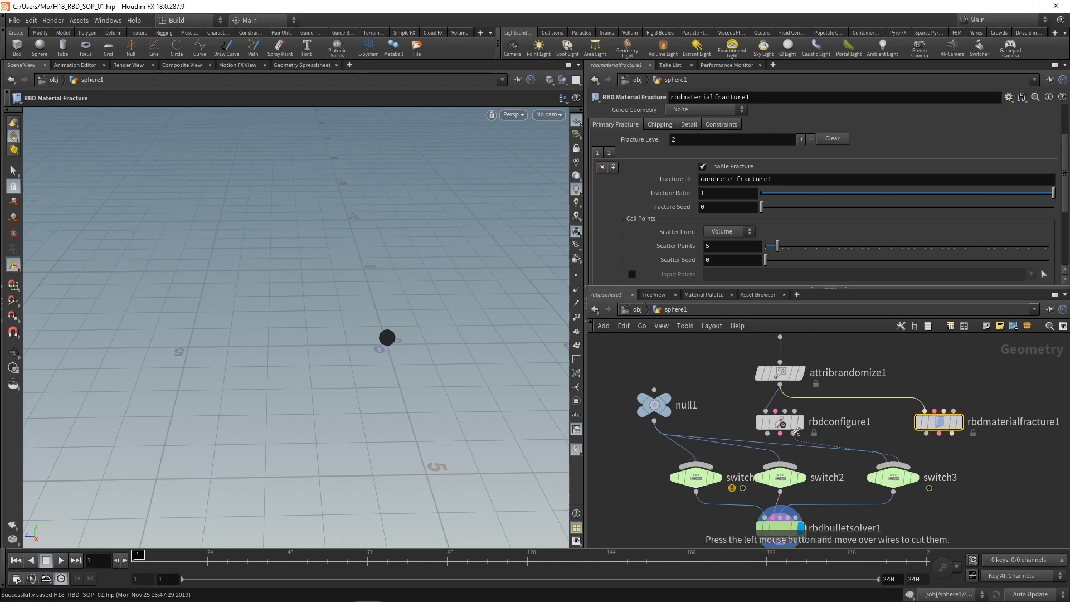
pyautogui.click(926, 434)
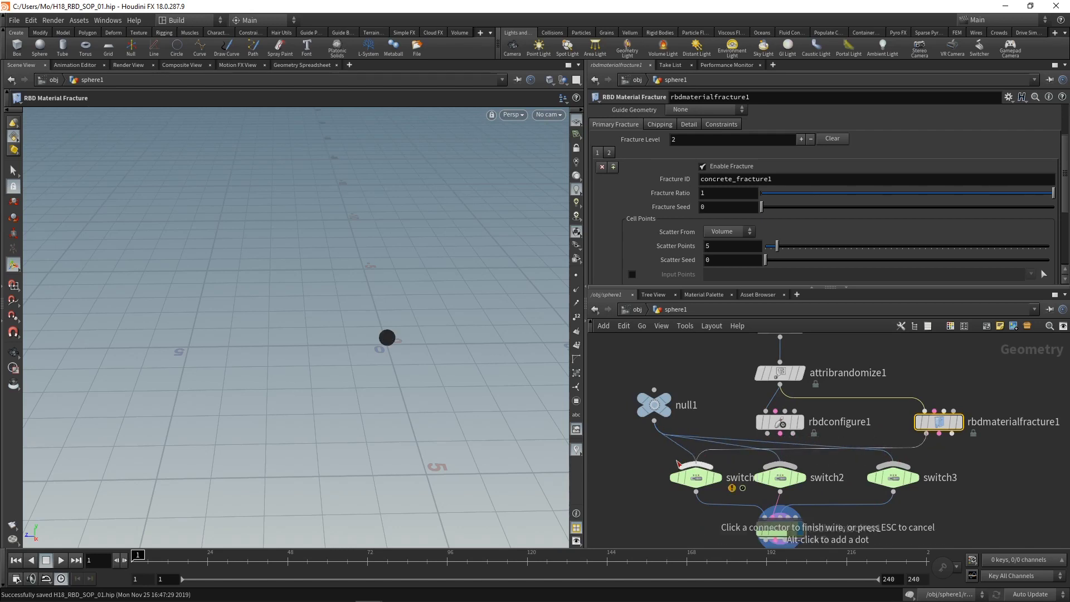
pyautogui.click(678, 462)
pyautogui.click(926, 434)
pyautogui.click(781, 464)
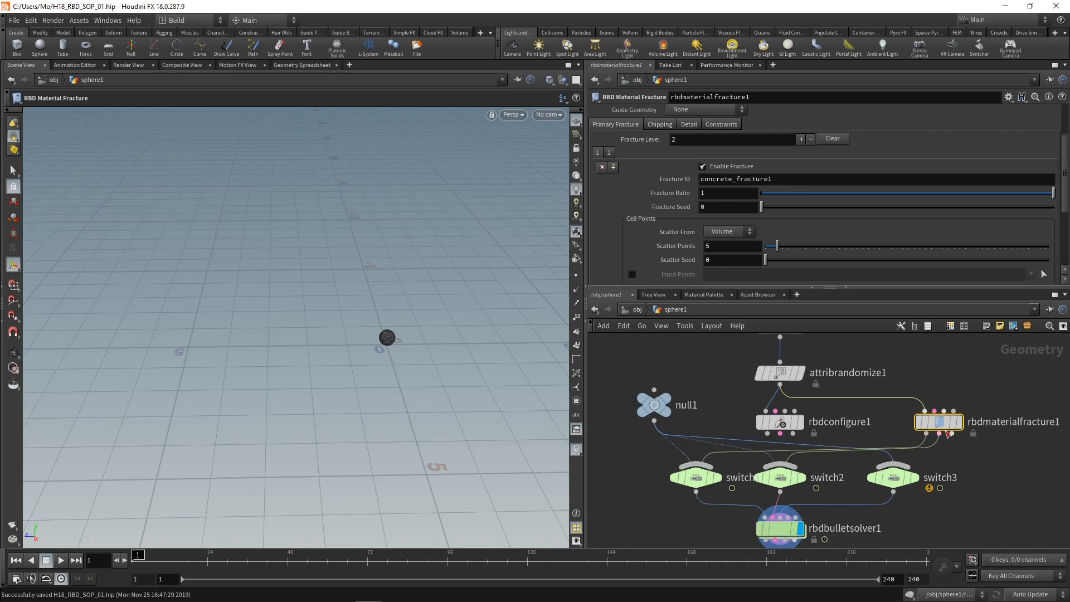
pyautogui.click(951, 434)
pyautogui.click(893, 464)
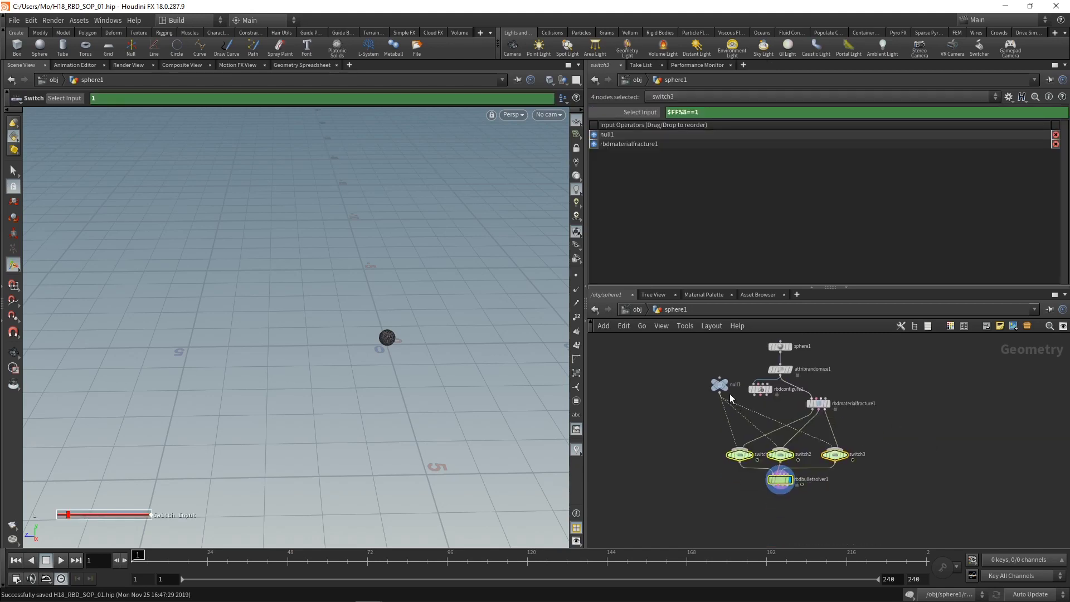
# Select rbdbulletsolver1 and play the simulation to check the fractured spheres
pyautogui.click(781, 478)
pyautogui.scroll(2, 788, 473)
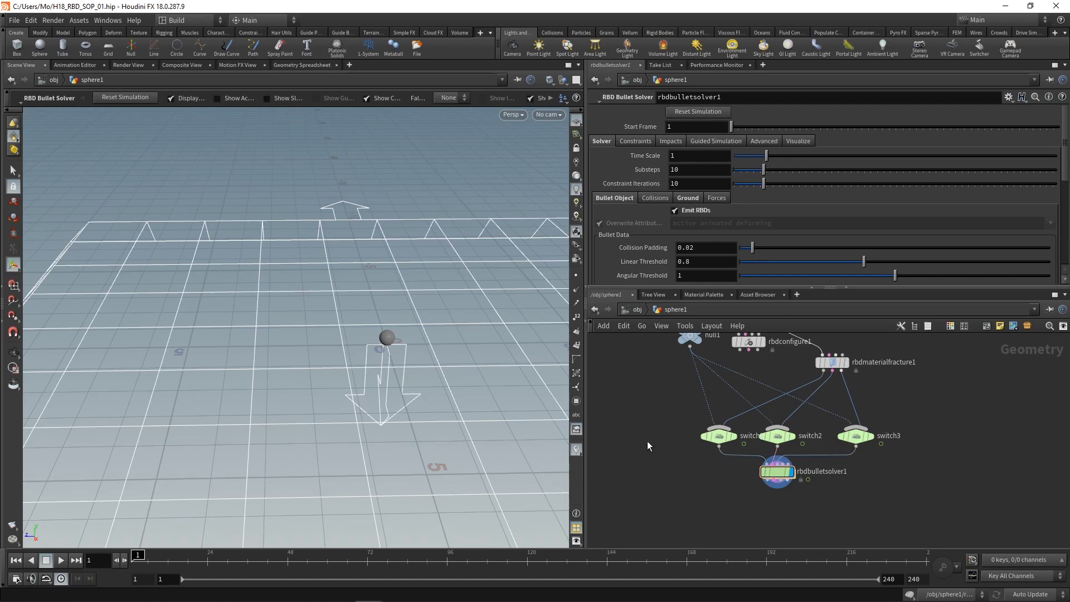
pyautogui.click(61, 560)
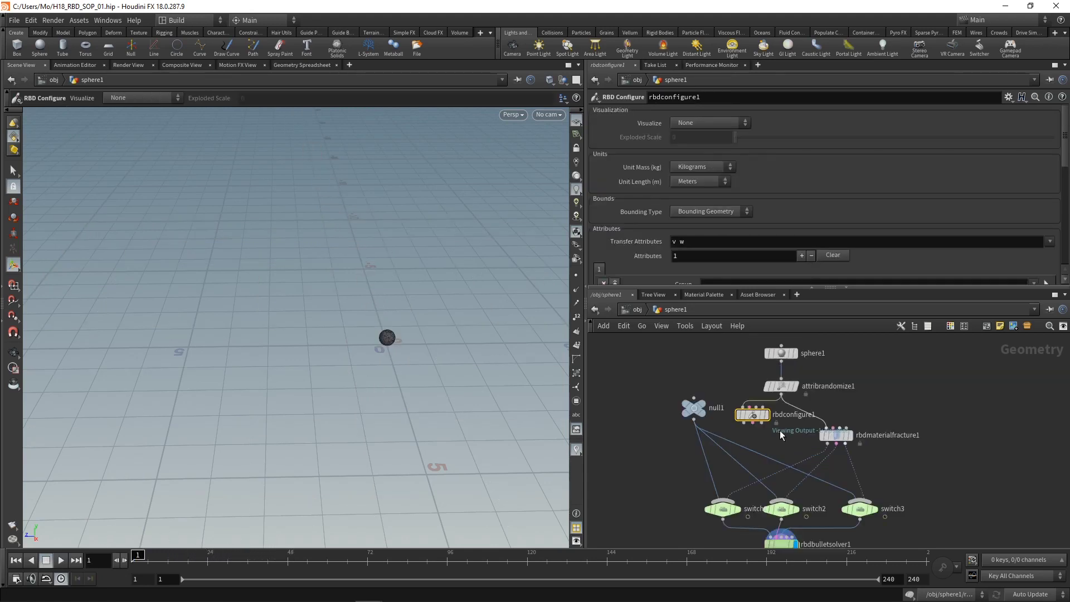
# Set attribrandomize1's Min Value to 1 in Y and .5 in Z and its Max Value to 15 and 5, then reselect rbdbulletsolver1
pyautogui.moveTo(765, 427)
pyautogui.click(780, 385)
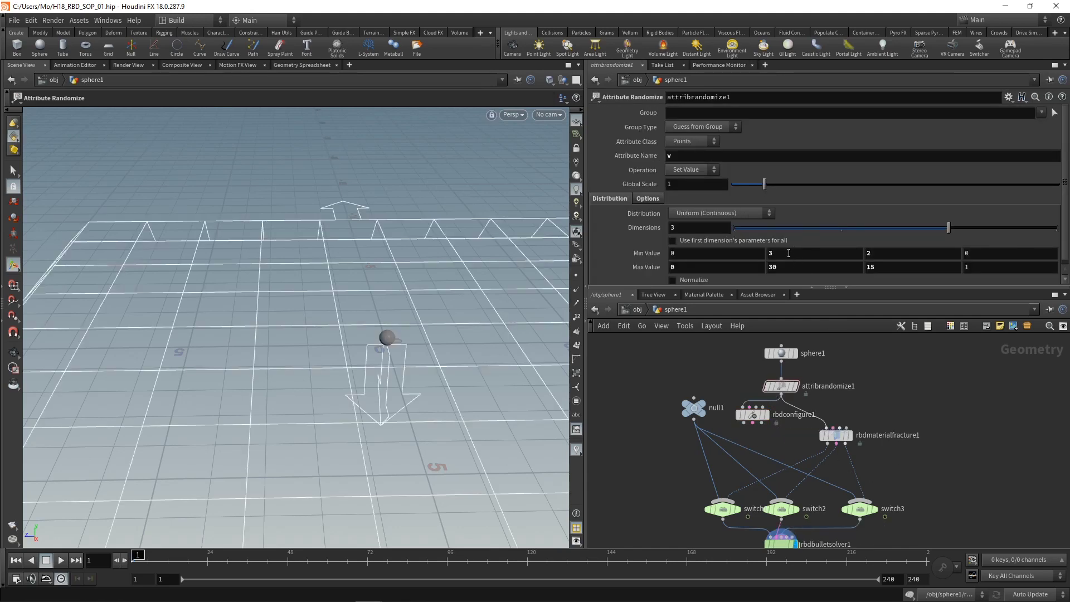
pyautogui.click(788, 253)
pyautogui.write('1')
pyautogui.click(789, 268)
pyautogui.press('BackSpace')
pyautogui.press('BackSpace')
pyautogui.write('15')
pyautogui.click(888, 254)
pyautogui.write('.5')
pyautogui.click(888, 268)
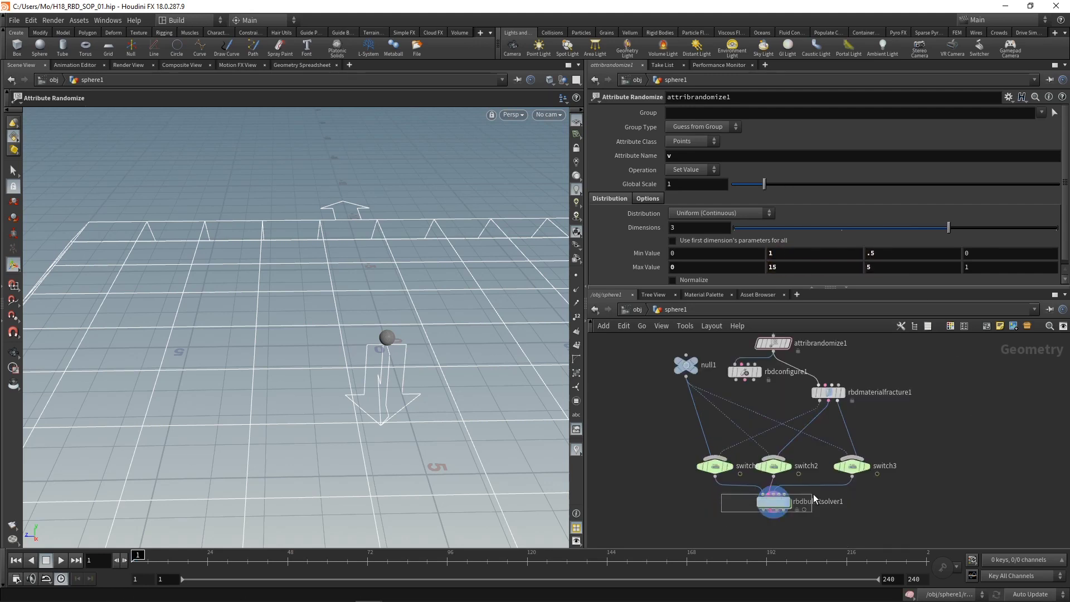
pyautogui.click(775, 501)
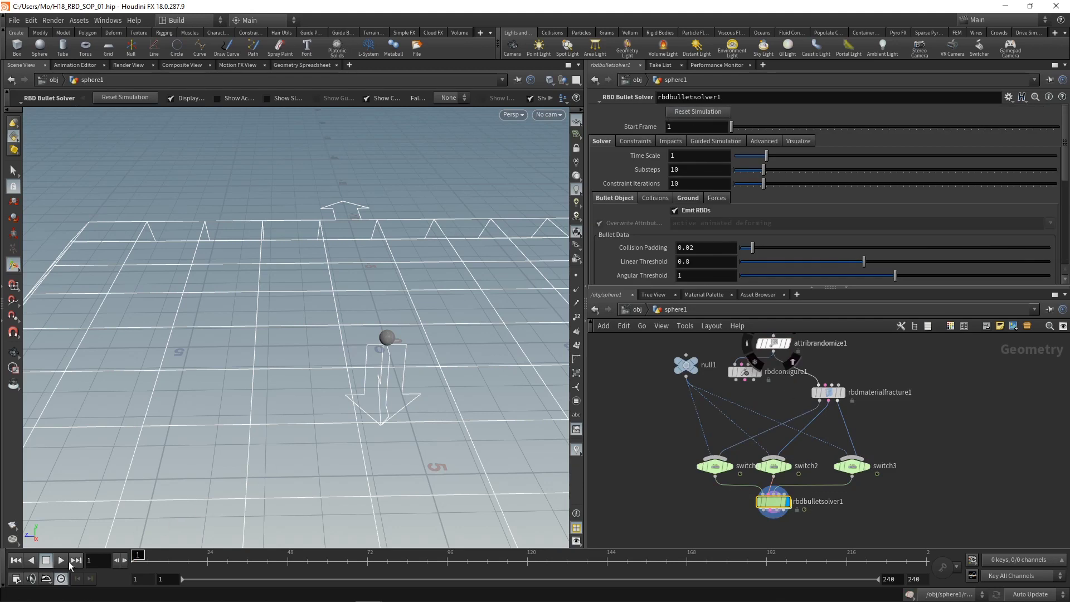
# Play the simulation twice from the first frame to check the arcs of the emitted spheres
pyautogui.click(60, 560)
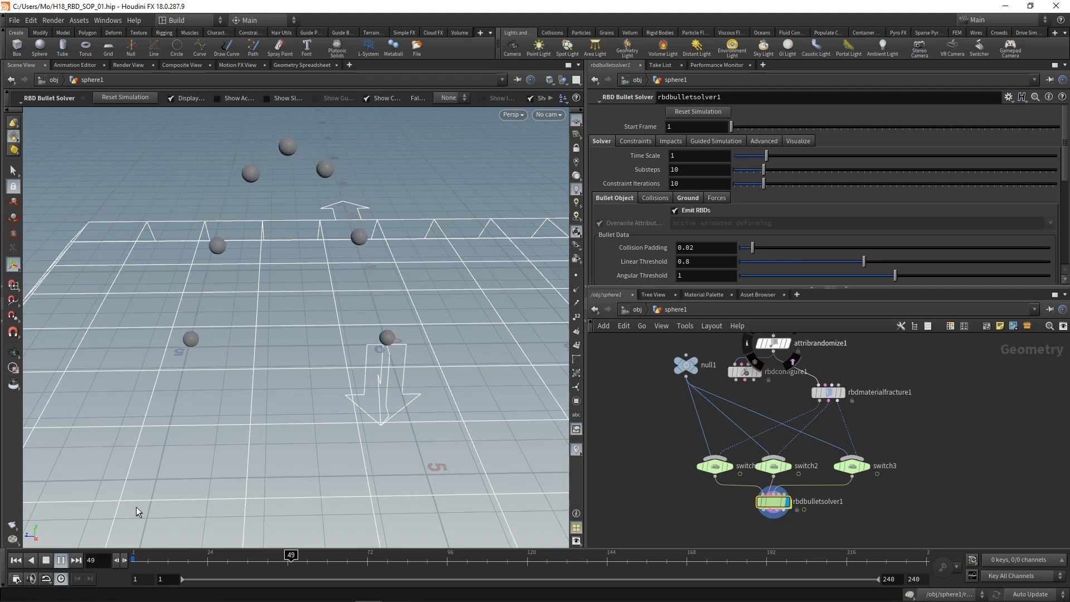
pyautogui.click(47, 559)
pyautogui.click(16, 559)
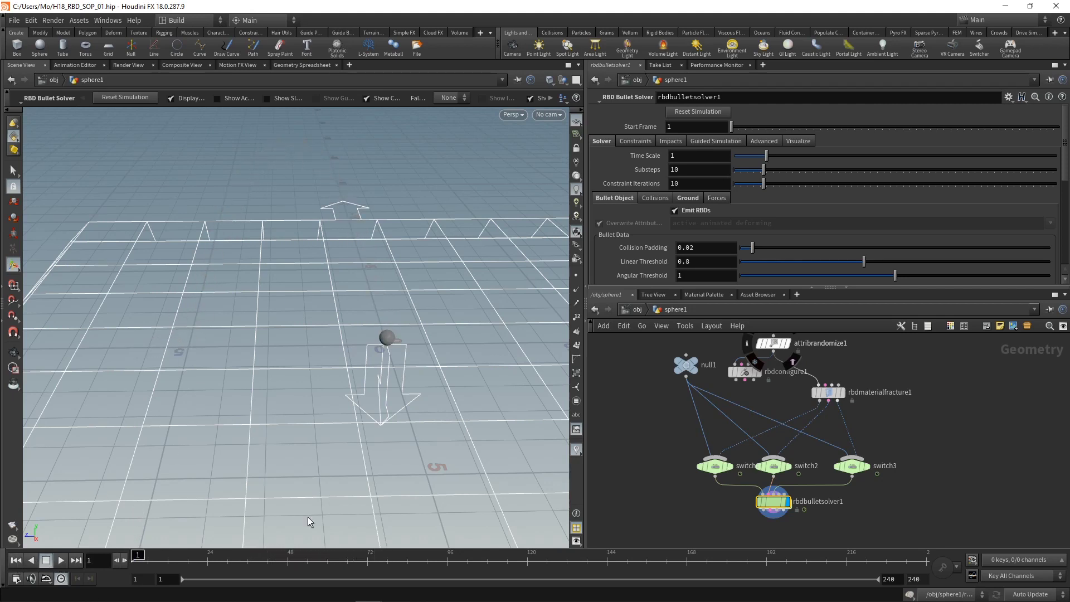
pyautogui.click(60, 560)
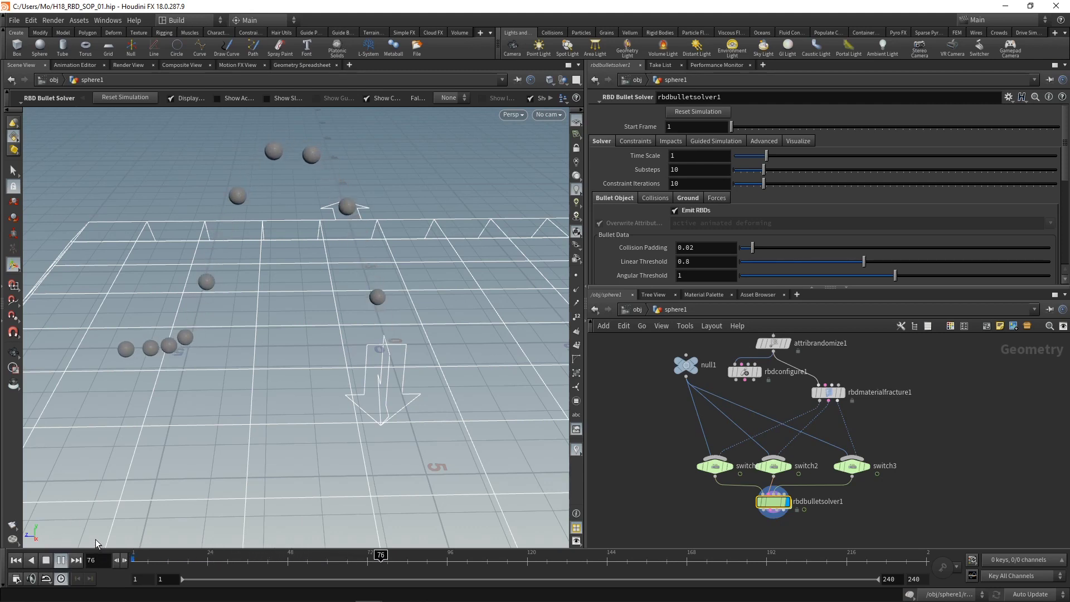
pyautogui.click(45, 562)
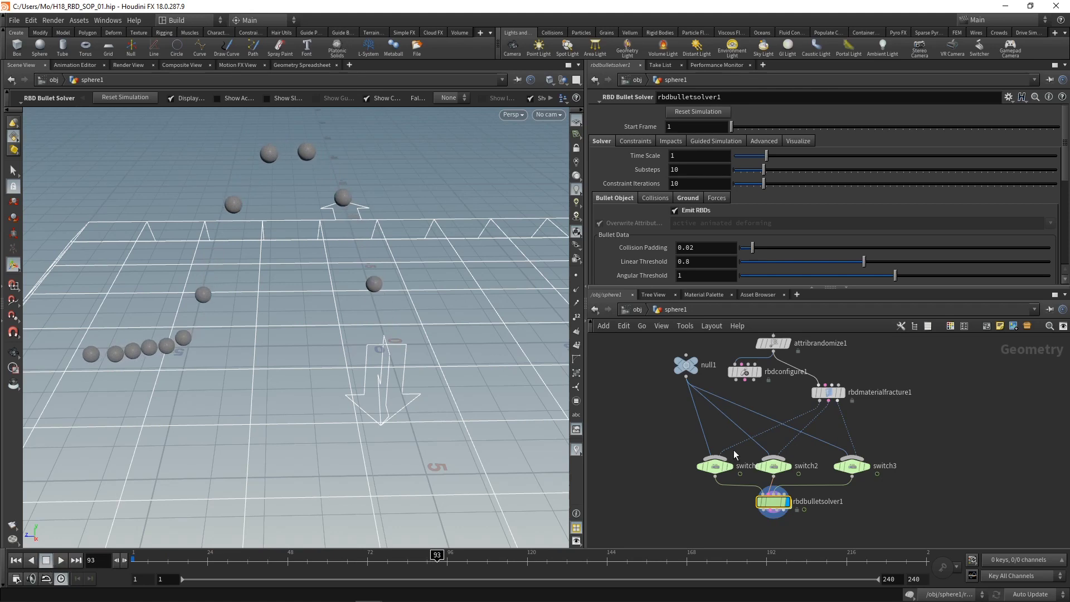
# Set attribrandomize1's Global Seed to the expression 1637 + $FF so the velocity varies per frame
pyautogui.moveTo(733, 450); pyautogui.dragTo(744, 497, button='middle')
pyautogui.click(783, 392)
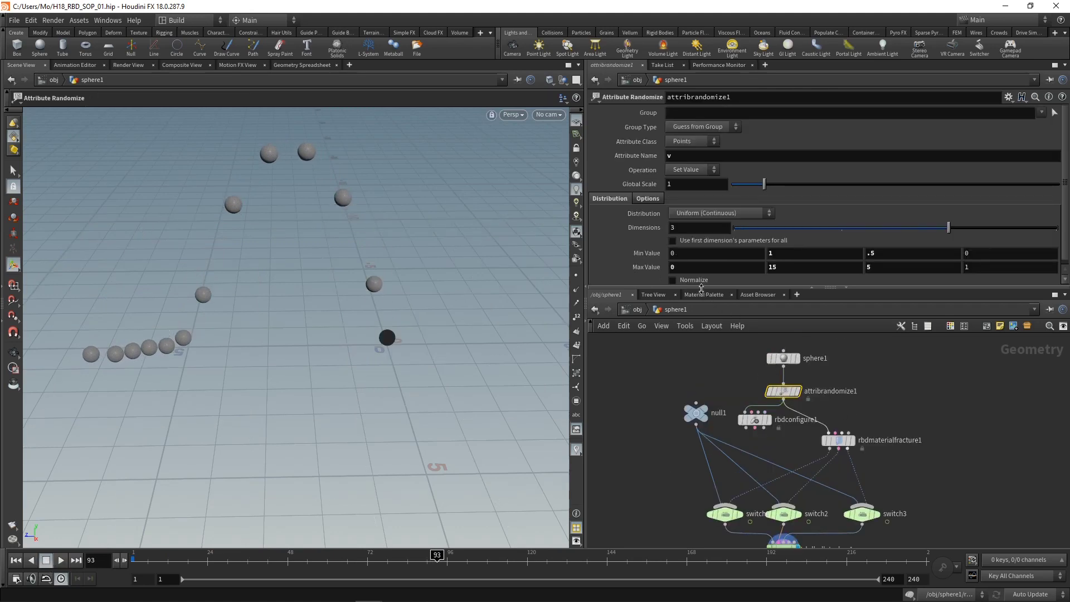
pyautogui.click(646, 199)
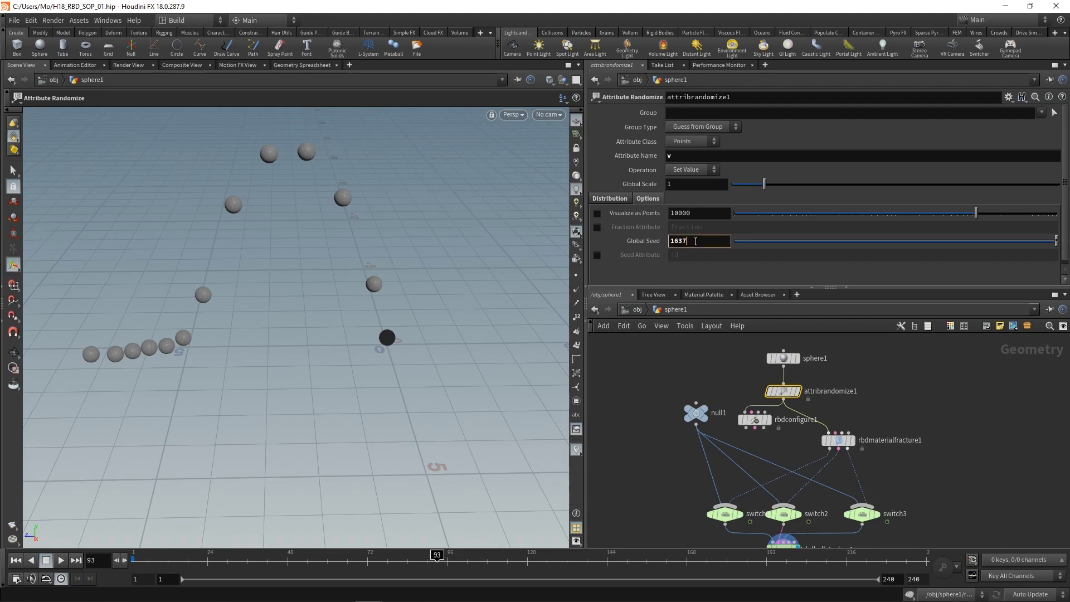
pyautogui.click(696, 241)
pyautogui.write('+ $FF')
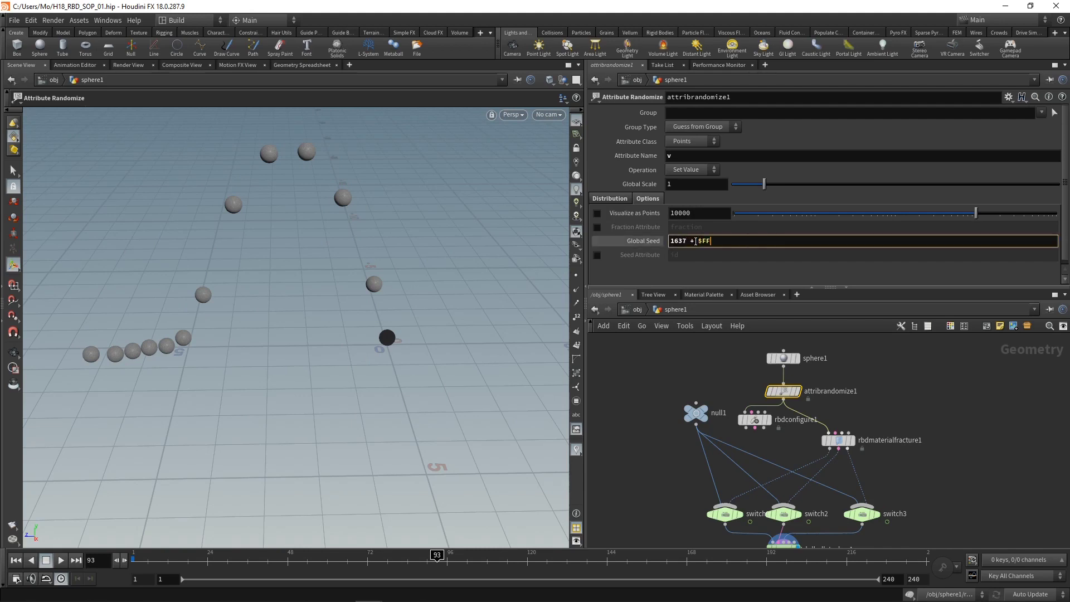
pyautogui.press('Return')
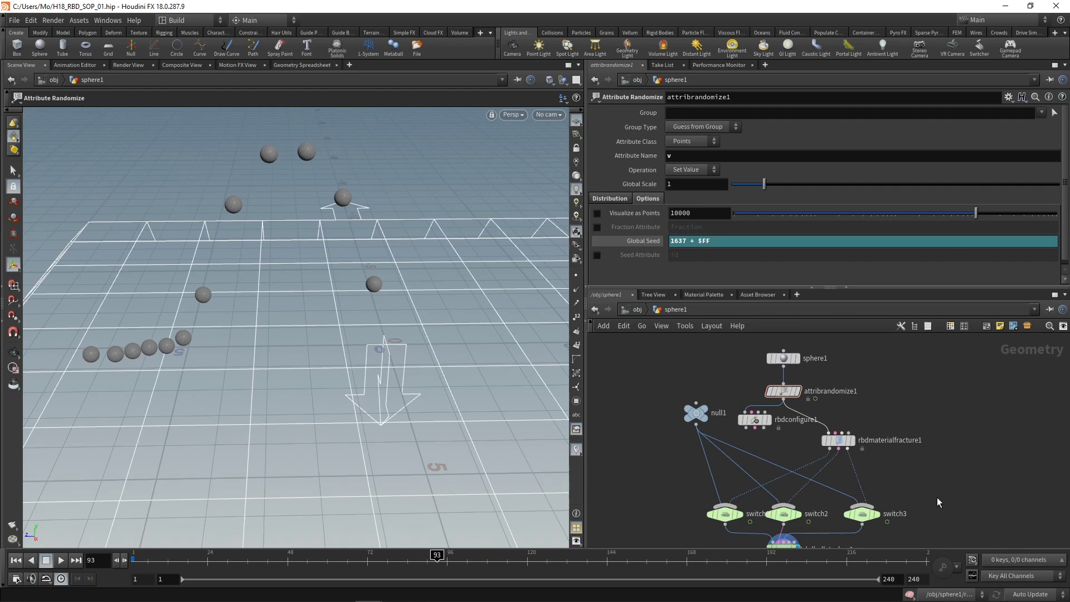
# Return to frame 1, select rbdbulletsolver1 and play the simulation to check the effect of the animated seed
pyautogui.hotkey('ctrl', 'Up')
pyautogui.moveTo(932, 497); pyautogui.dragTo(931, 465, button='middle')
pyautogui.moveTo(698, 517); pyautogui.dragTo(818, 532)
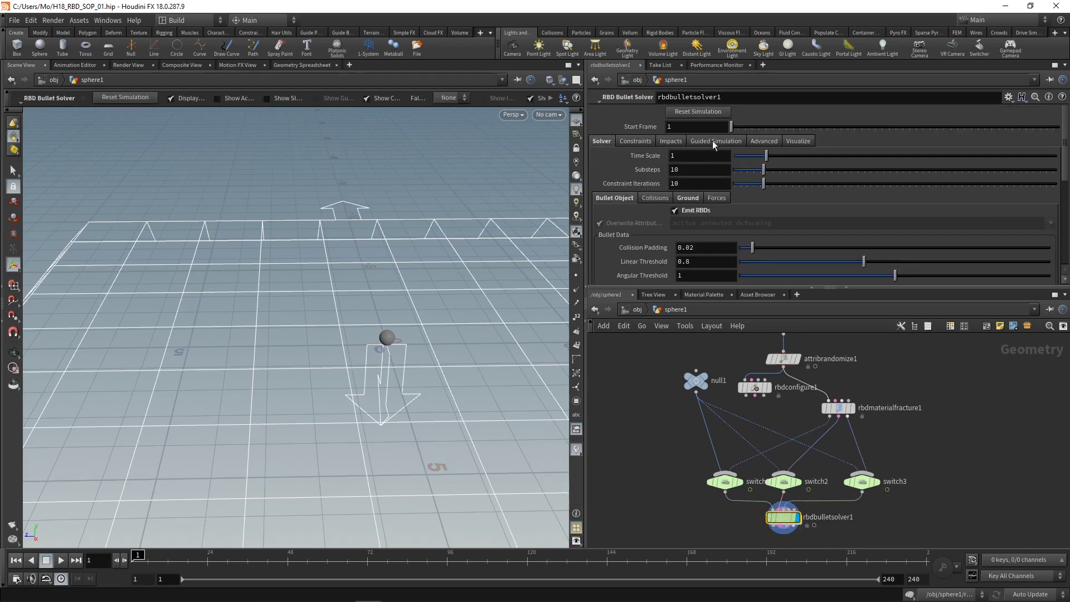
pyautogui.click(65, 559)
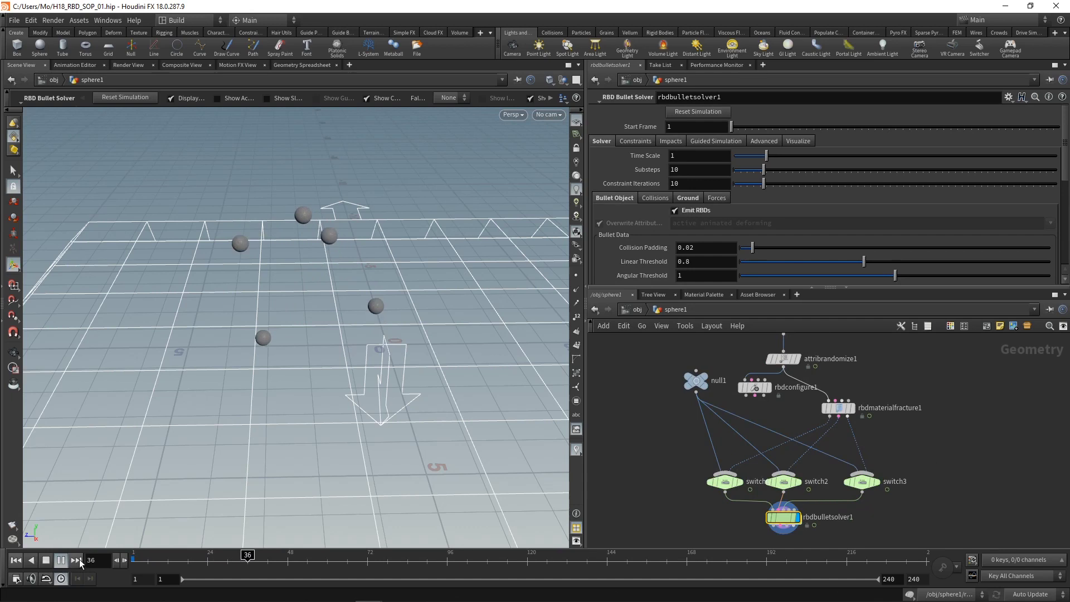
pyautogui.click(48, 561)
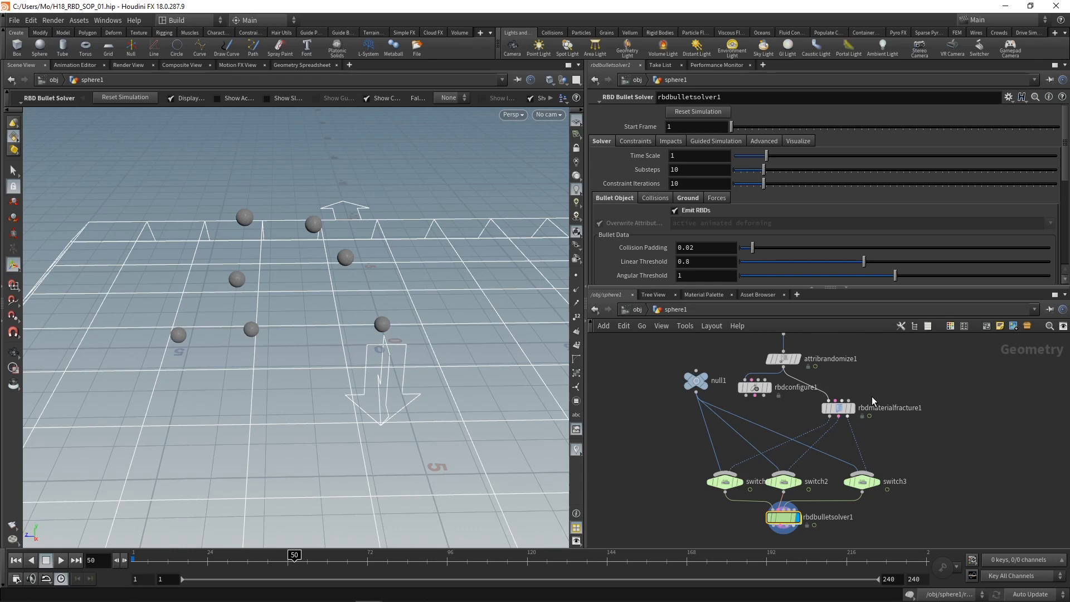
# Duplicate attribrandomize1 and insert the copy between switch3 and rbdbulletsolver1
pyautogui.click(784, 358)
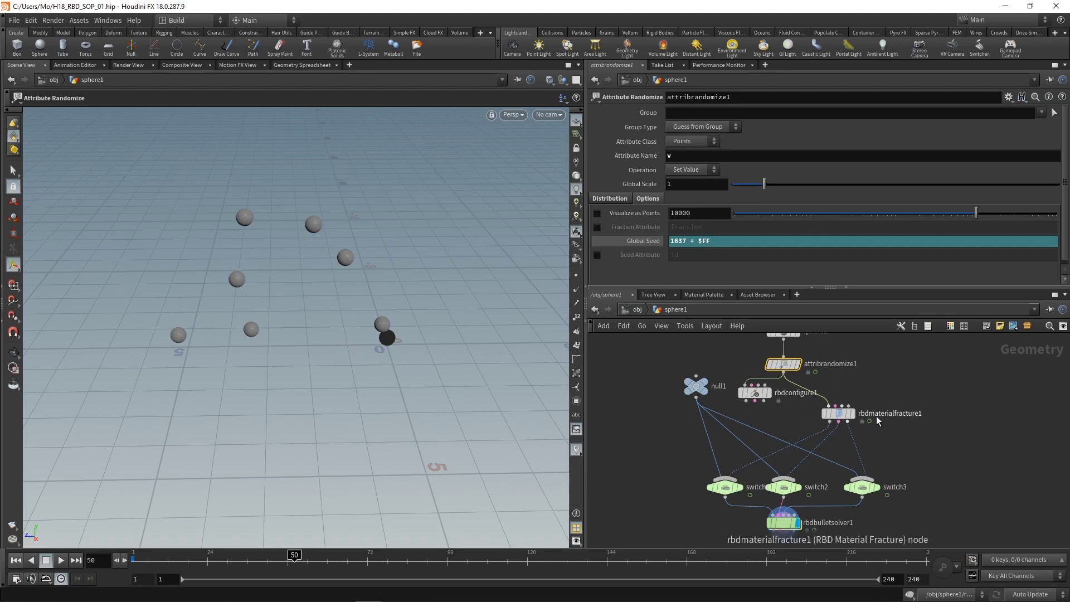
pyautogui.hotkey('ctrl', 'c')
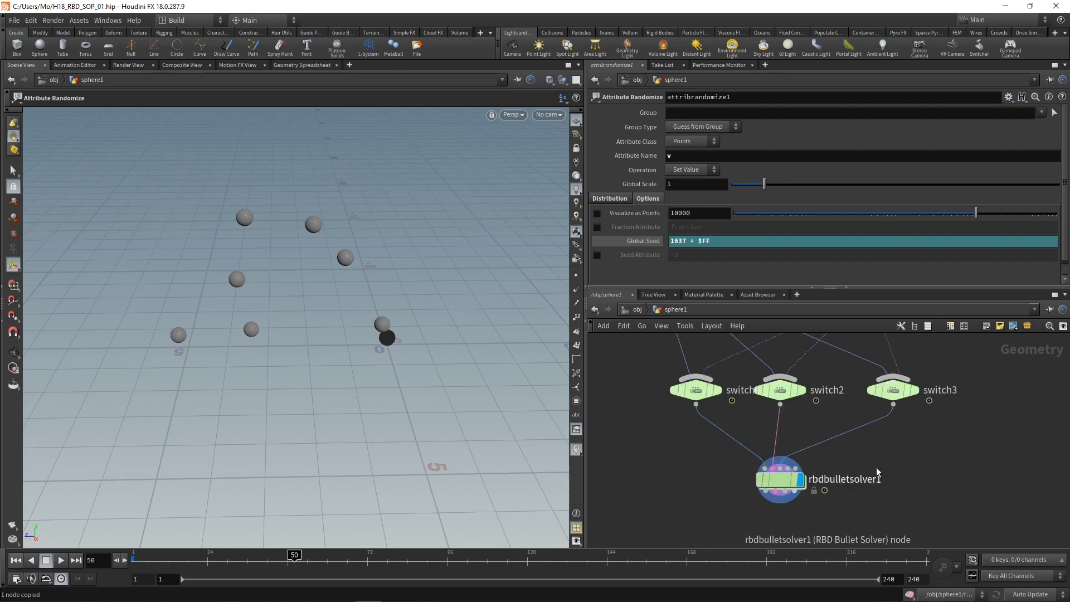
pyautogui.hotkey('ctrl', 'v')
pyautogui.moveTo(908, 456); pyautogui.dragTo(833, 444)
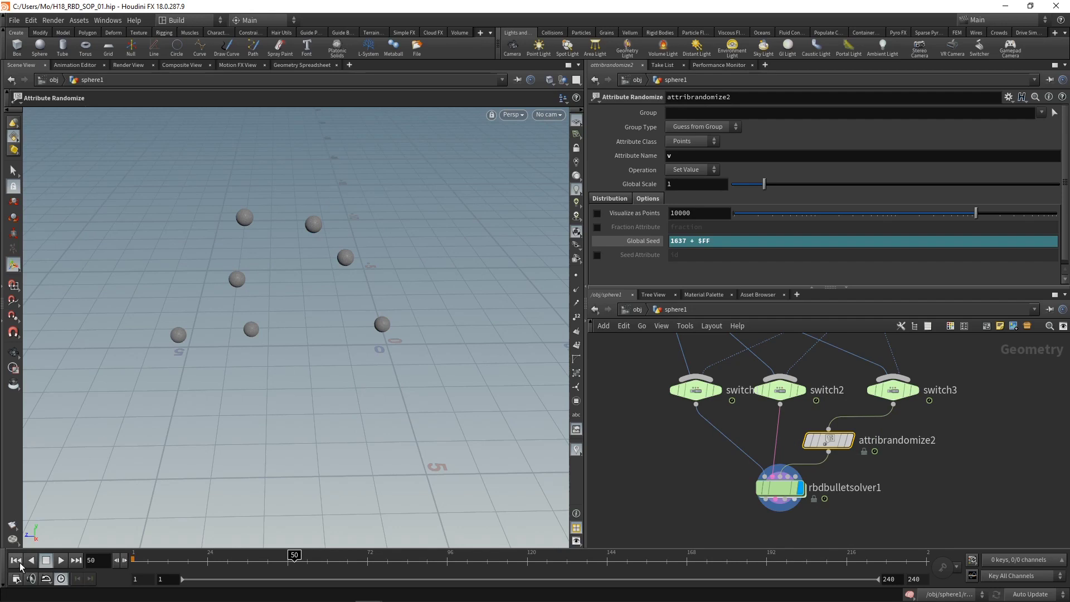
# Return to frame 1, reset rbdbulletsolver1's simulation and save the scene file
pyautogui.hotkey('ctrl', 'Up')
pyautogui.click(775, 487)
pyautogui.click(703, 113)
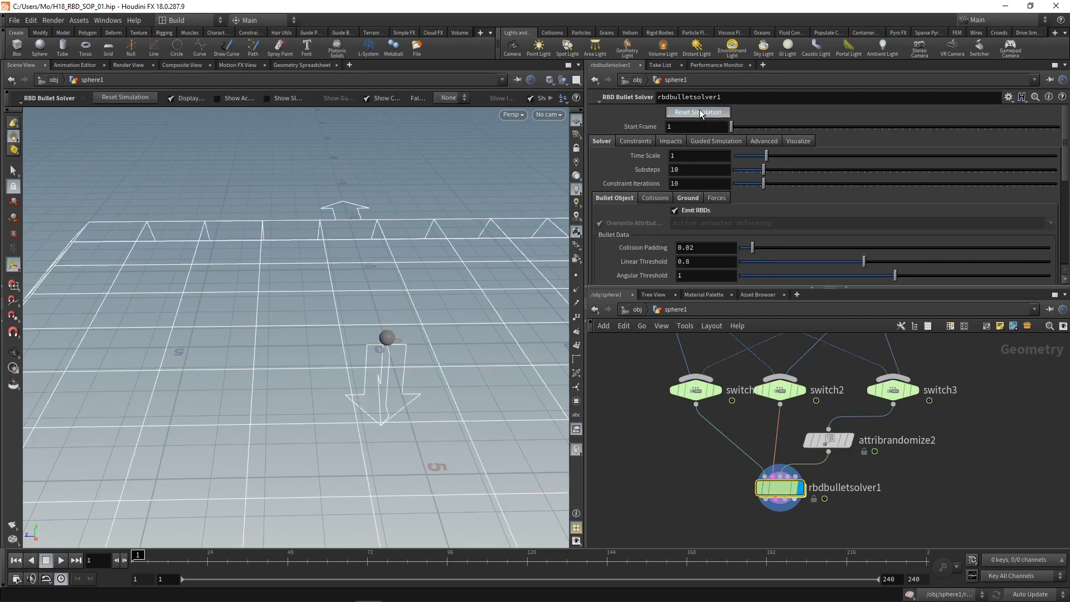
pyautogui.hotkey('ctrl', 's')
# Play the simulation with the inserted attribrandomize2 node, then rewind to the first frame
pyautogui.click(60, 560)
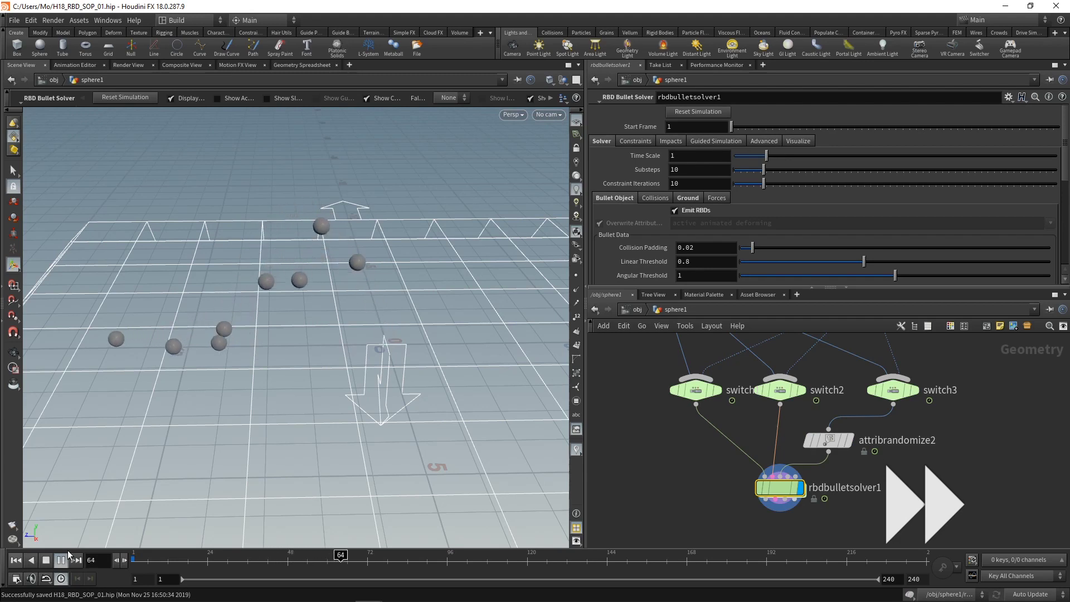
pyautogui.click(46, 560)
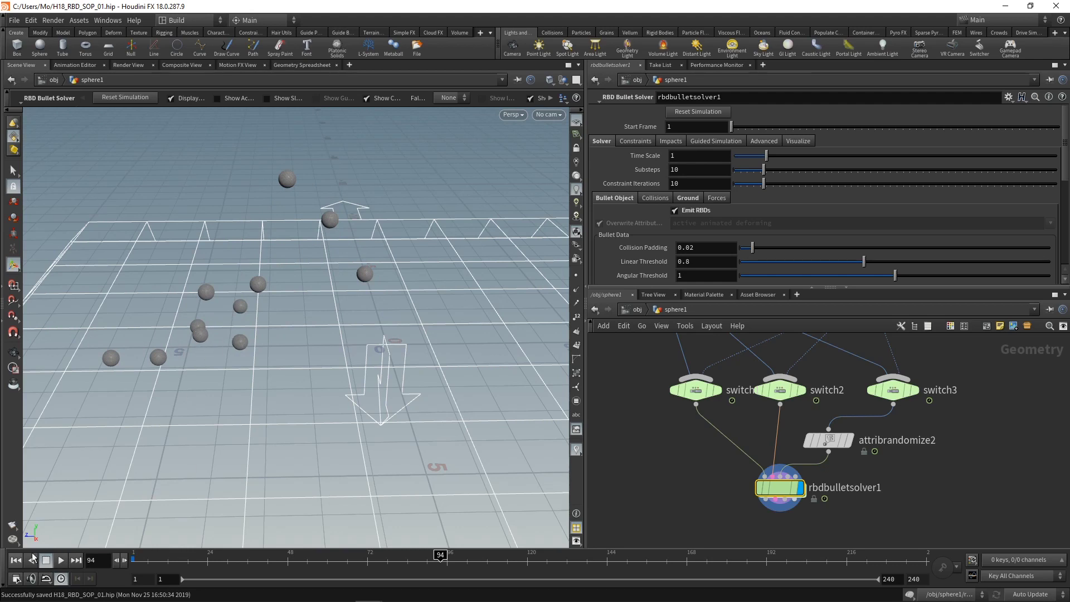
pyautogui.click(15, 560)
# Set the Primary Strength of rbdmaterialfracture1's glue constraints to 200
pyautogui.moveTo(694, 453); pyautogui.dragTo(697, 500, button='middle')
pyautogui.scroll(-3, 697, 499)
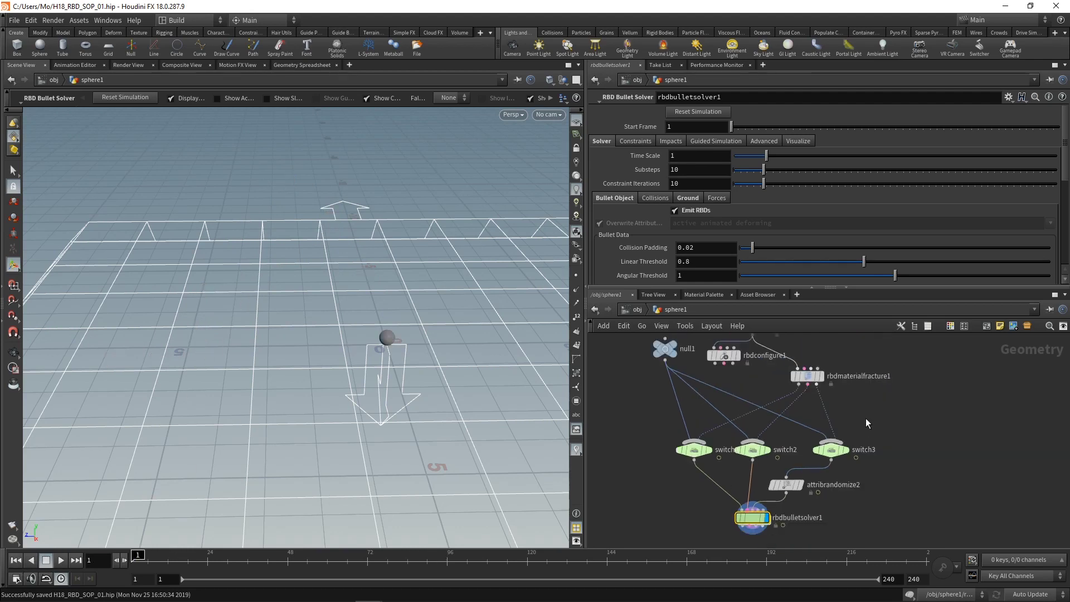
pyautogui.click(823, 374)
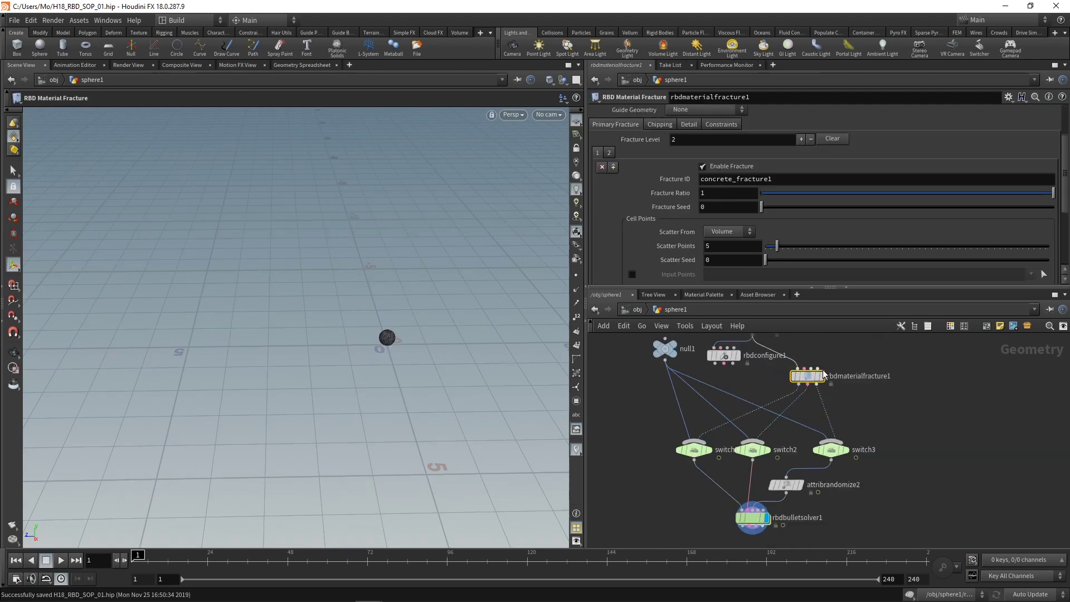
pyautogui.click(719, 125)
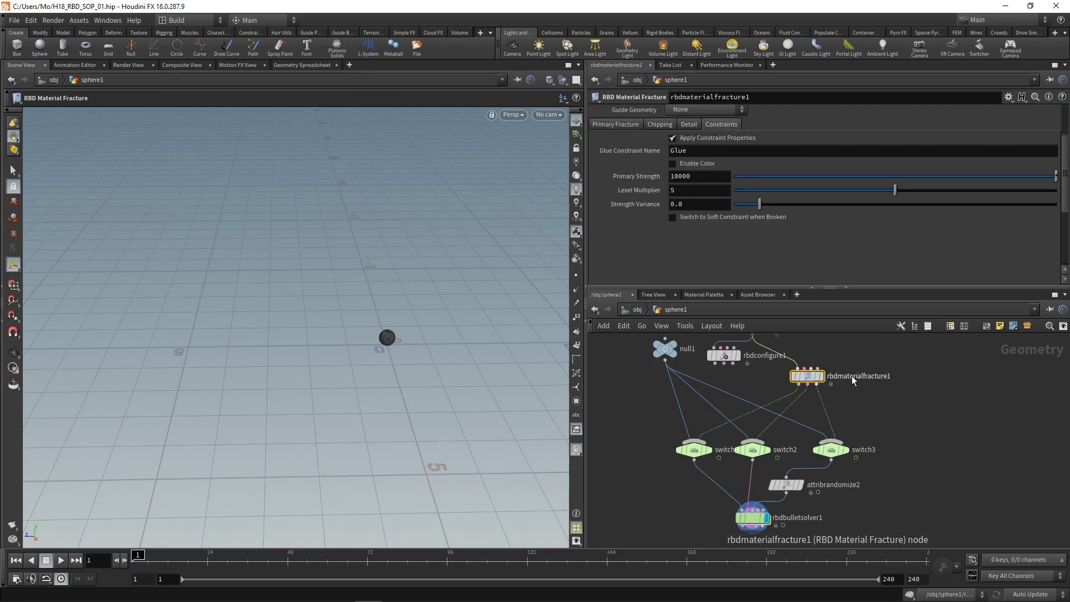
pyautogui.click(694, 175)
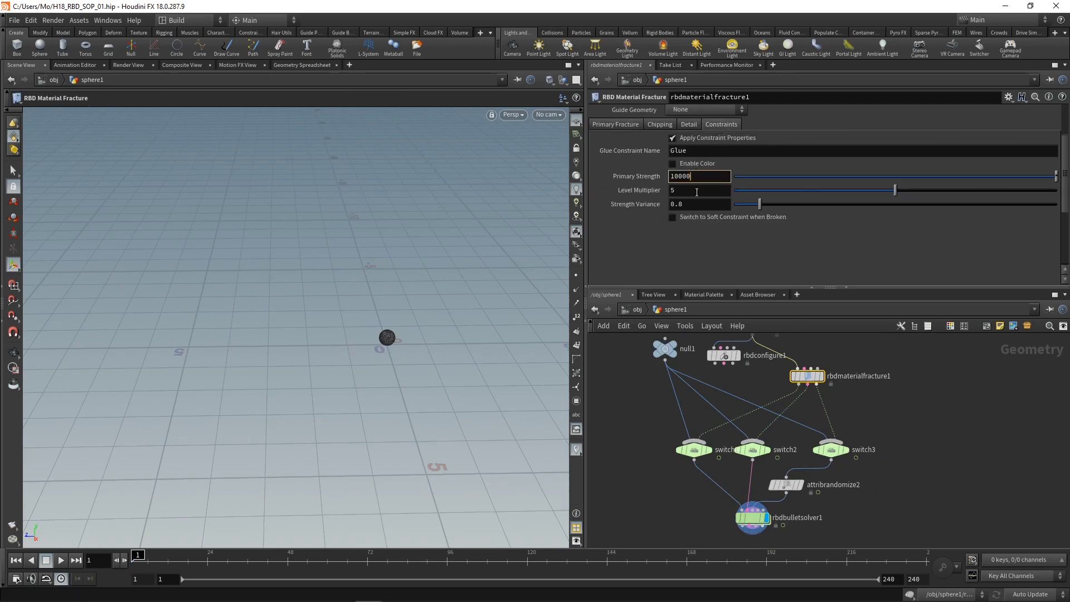
pyautogui.press('BackSpace')
pyautogui.press('BackSpace')
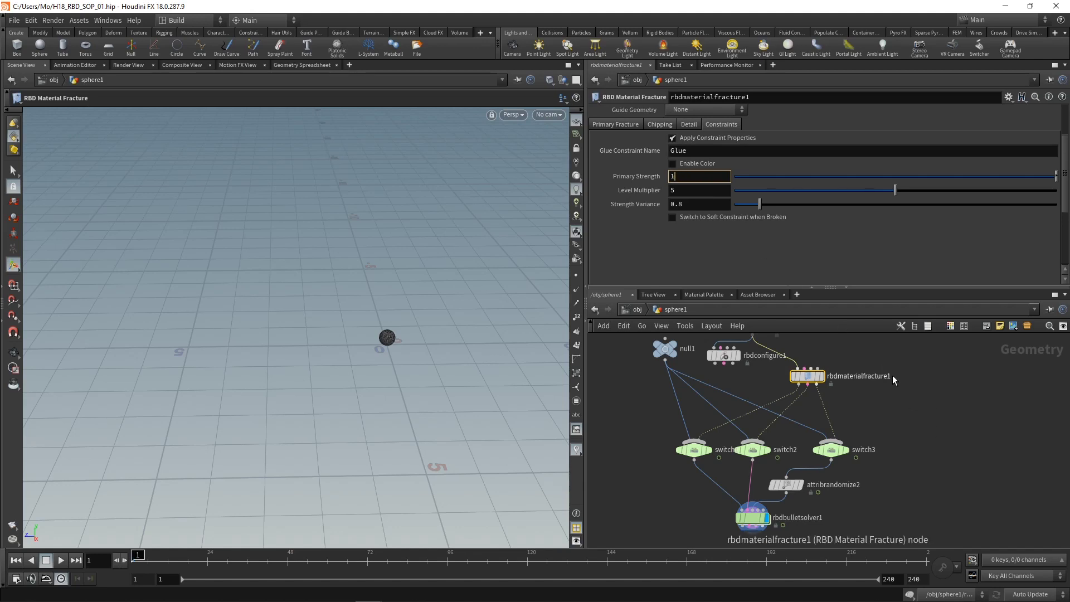
pyautogui.write('500')
pyautogui.press('Return')
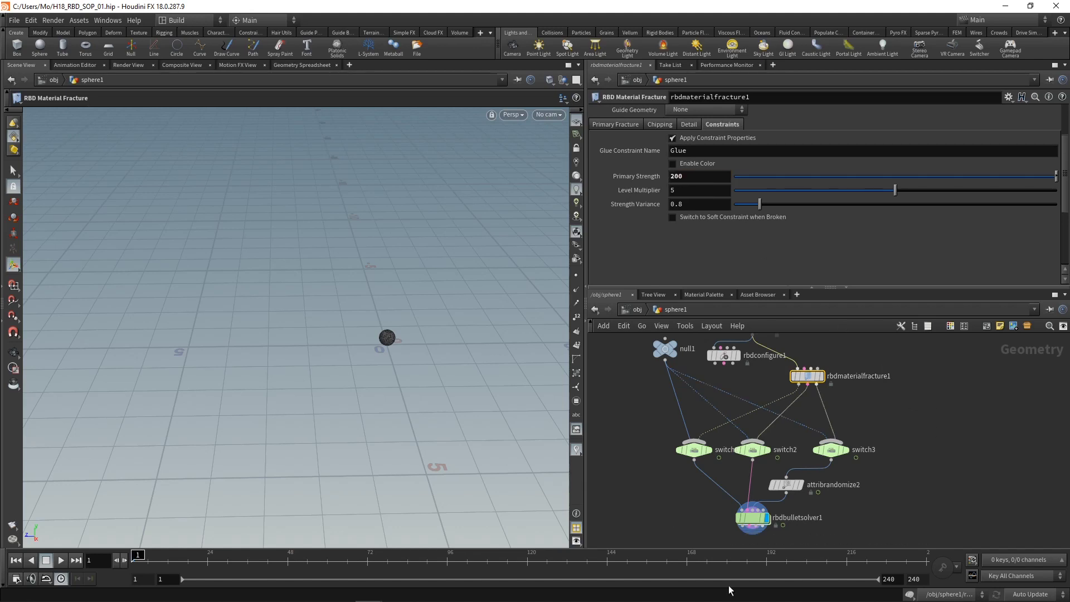
# Reselect rbdbulletsolver1, save the scene file and play the simulation to check how the weaker spheres break
pyautogui.click(752, 518)
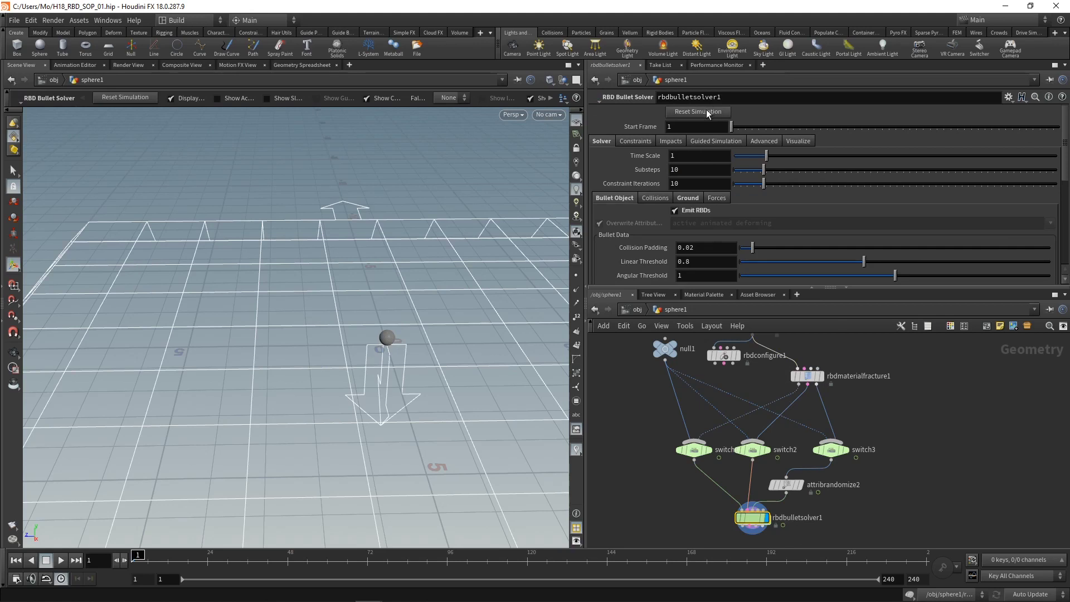
pyautogui.hotkey('ctrl', 's')
pyautogui.click(61, 561)
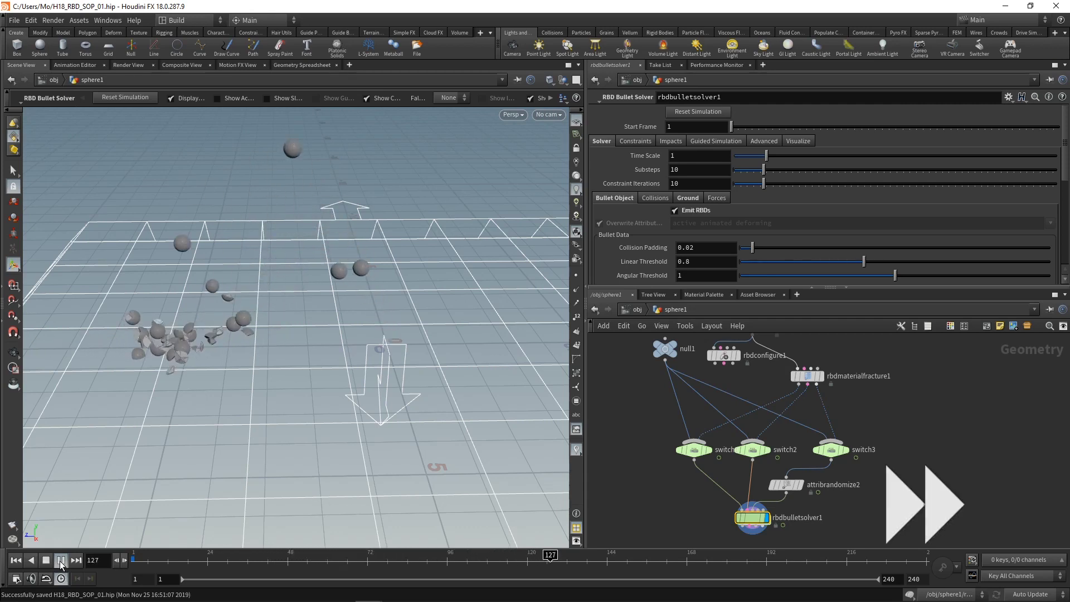
pyautogui.click(46, 560)
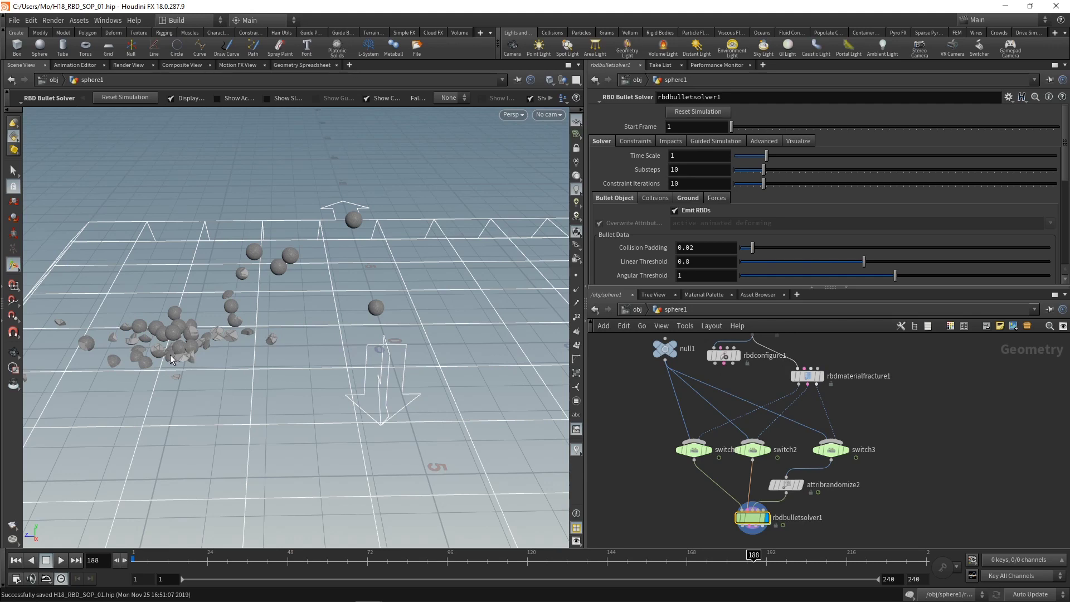
# Look through rbdmaterialfracture1's Primary Fracture and Chipping settings and open its Detail settings
pyautogui.click(807, 376)
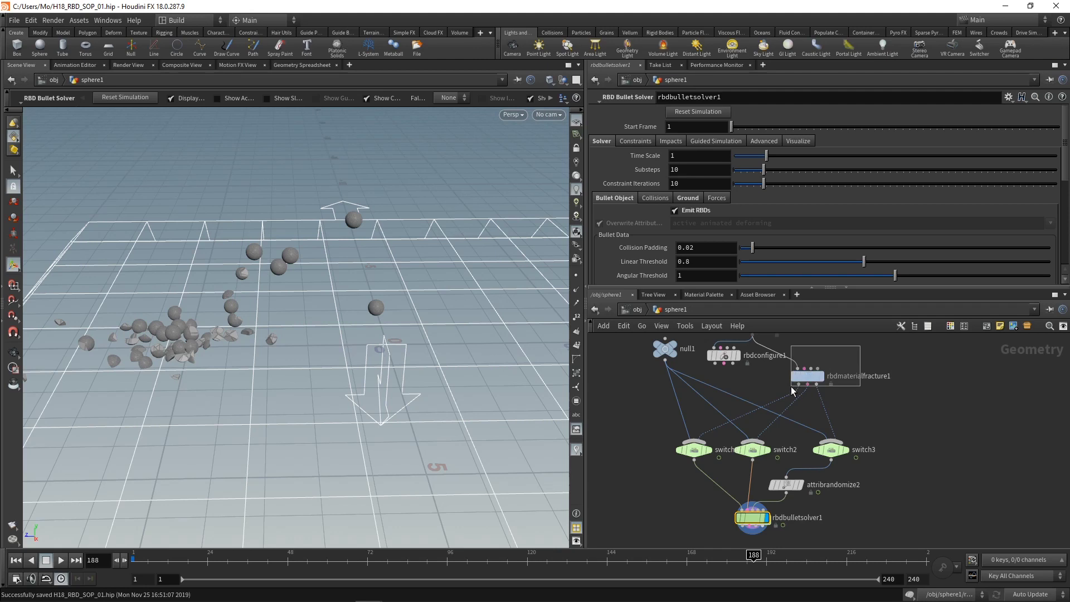
pyautogui.click(620, 124)
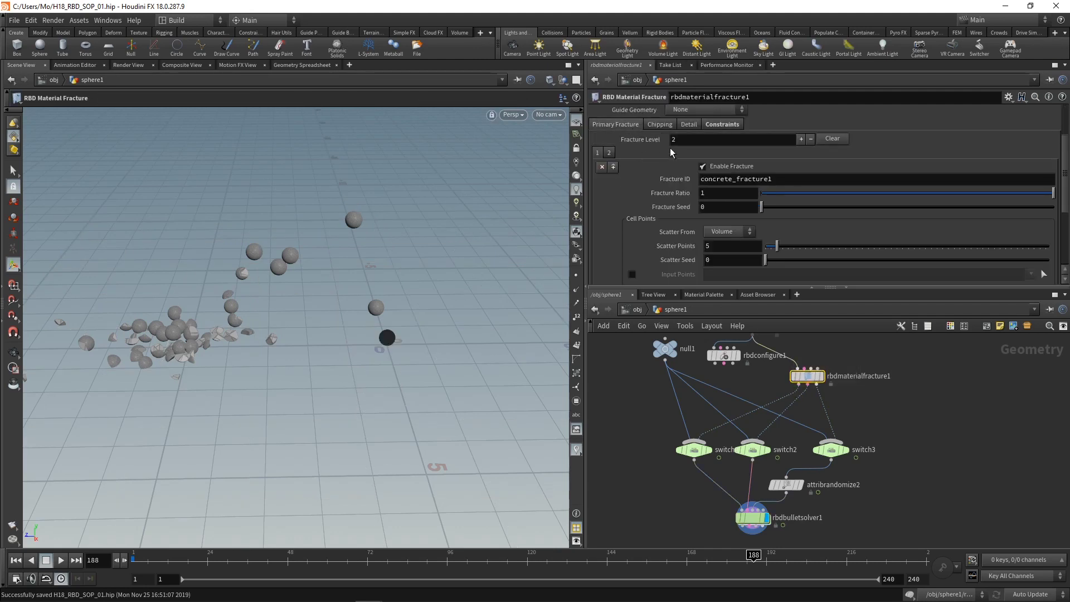
pyautogui.click(658, 125)
pyautogui.click(687, 127)
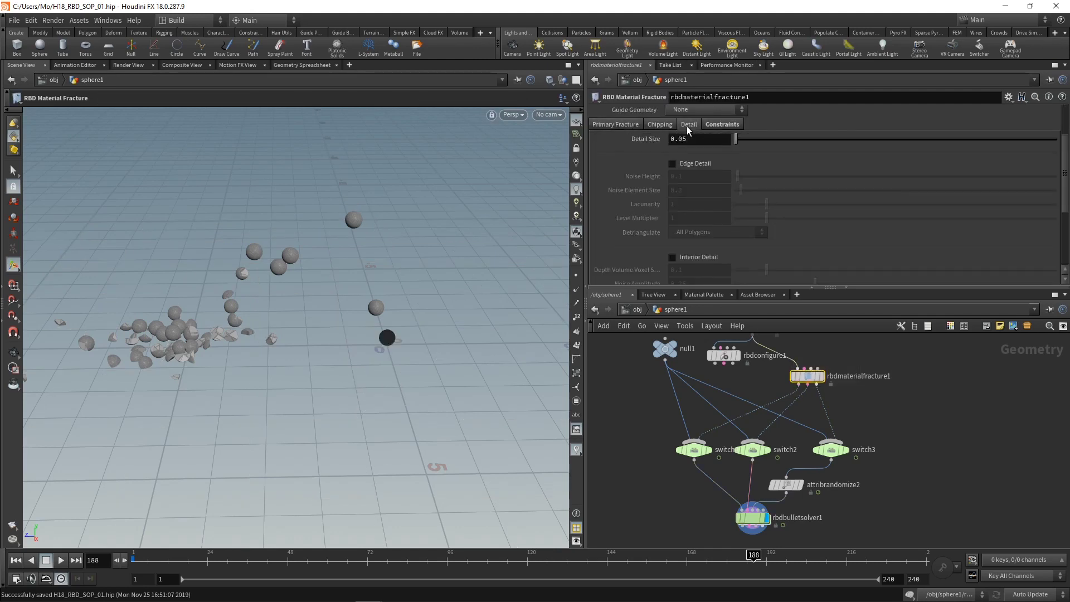